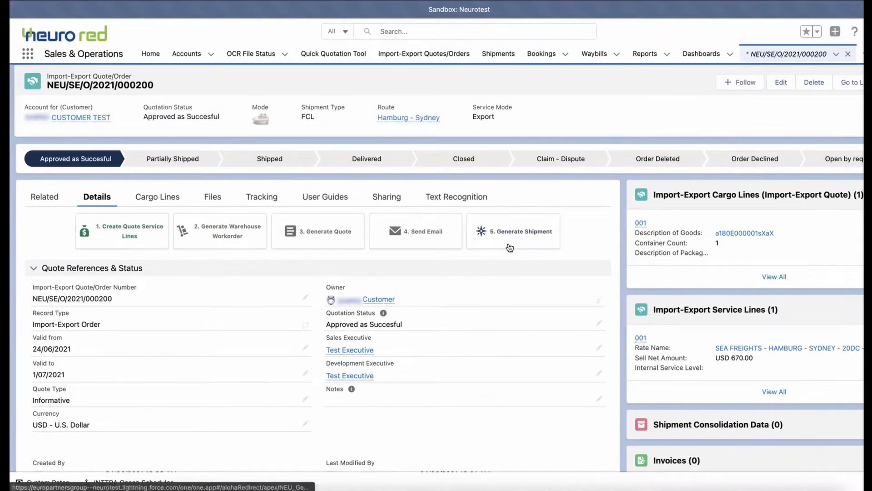
- Generate a shipment from the approved Hamburg - Sydney export order and open the linked shipment record
left_click(526, 237)
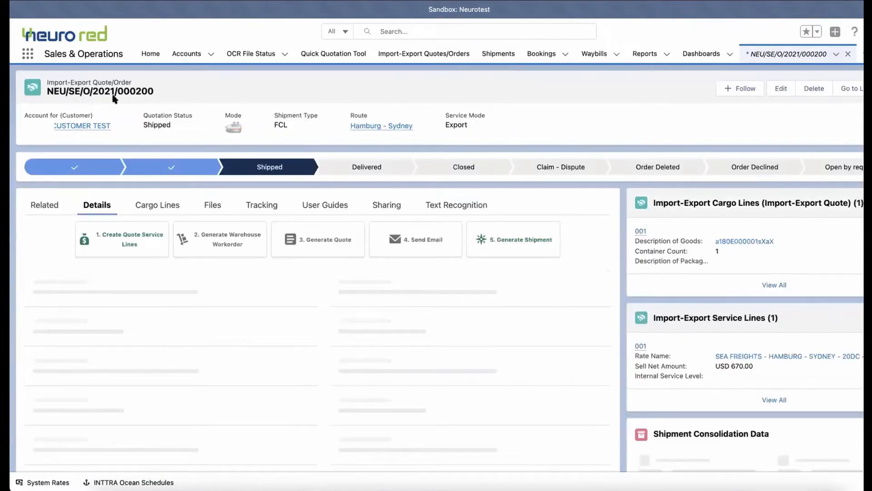
scroll(701, 237, "down", 5)
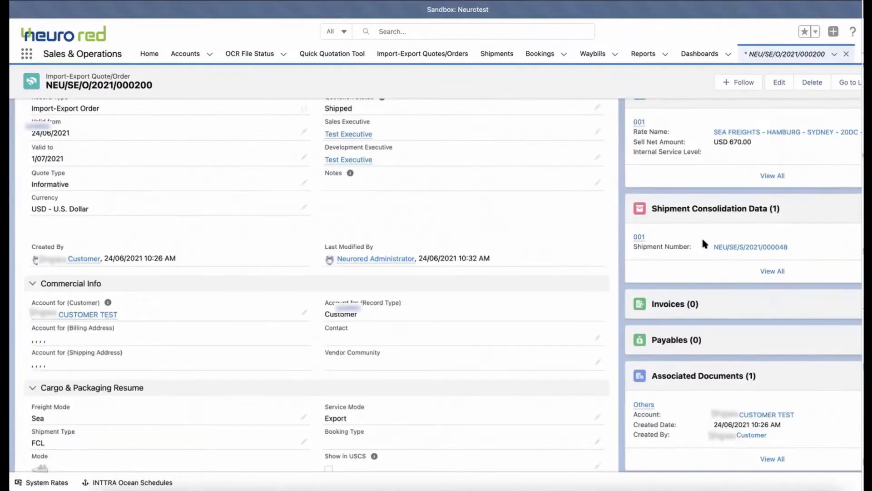
left_click(703, 241)
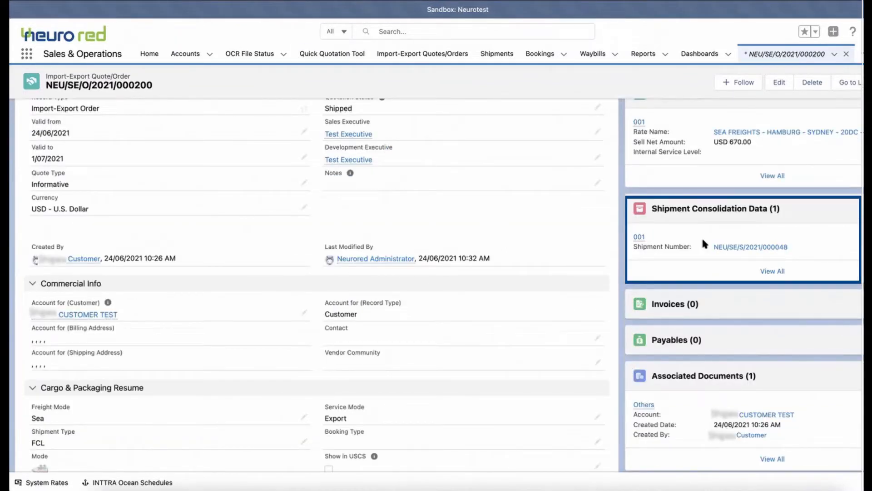
left_click(739, 246)
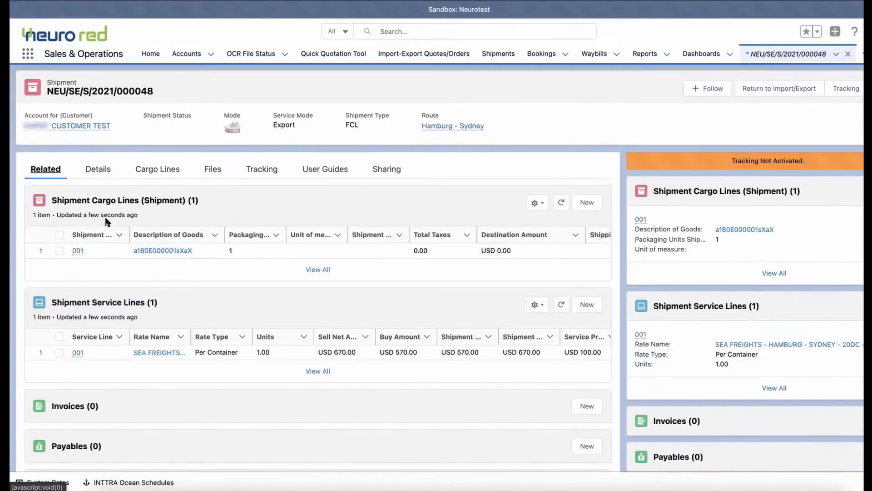
- Review the shipment's related lists, its details and the contents of Cargo Line 001
scroll(159, 354, "down", 6)
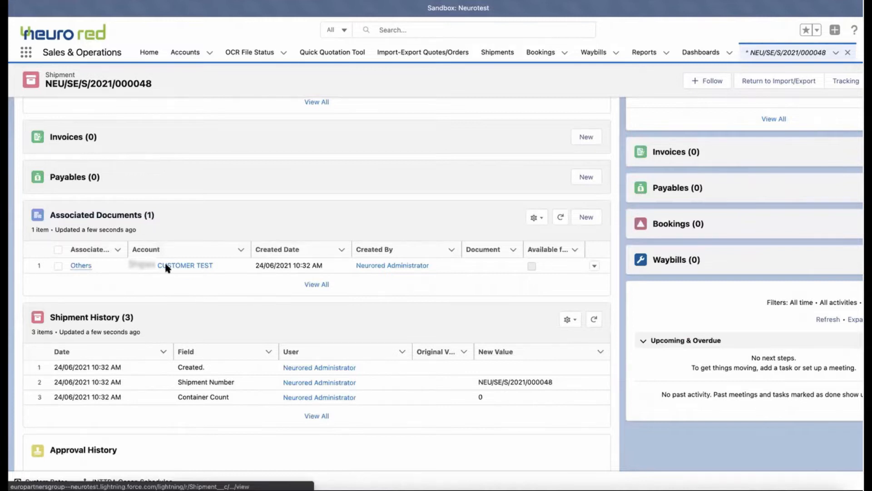
scroll(167, 268, "up", 6)
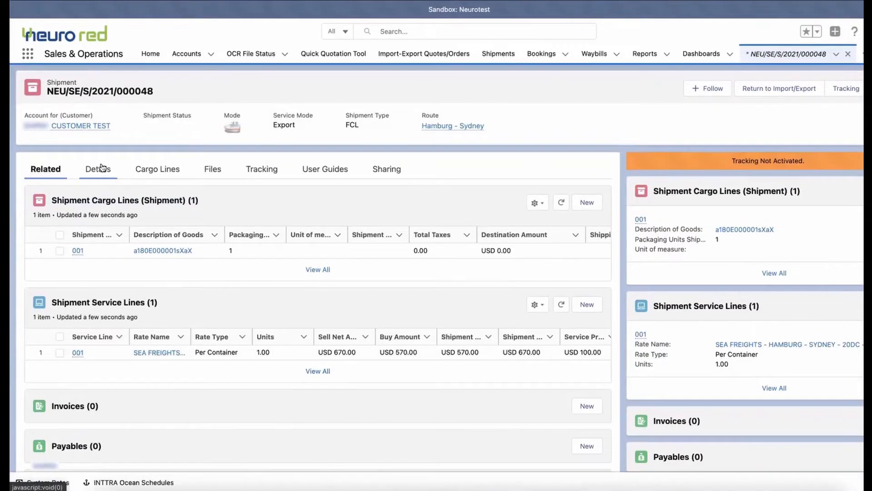
left_click(101, 167)
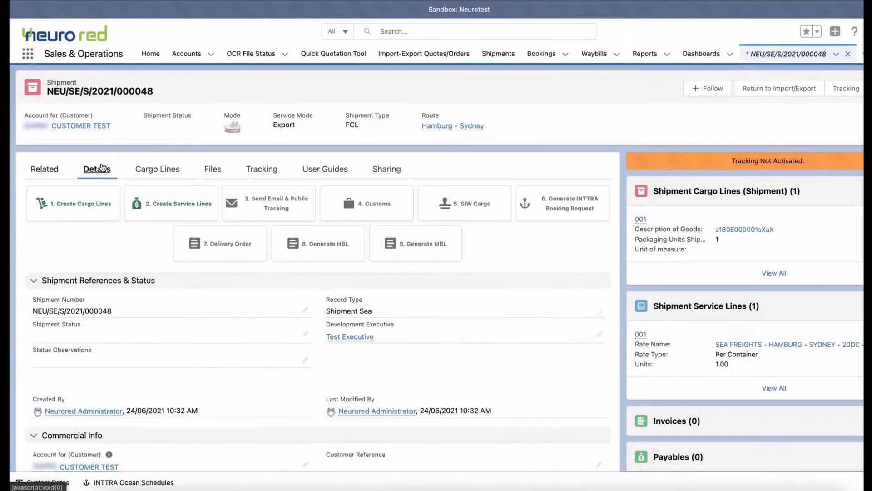
left_click(168, 169)
scroll(132, 310, "down", 3)
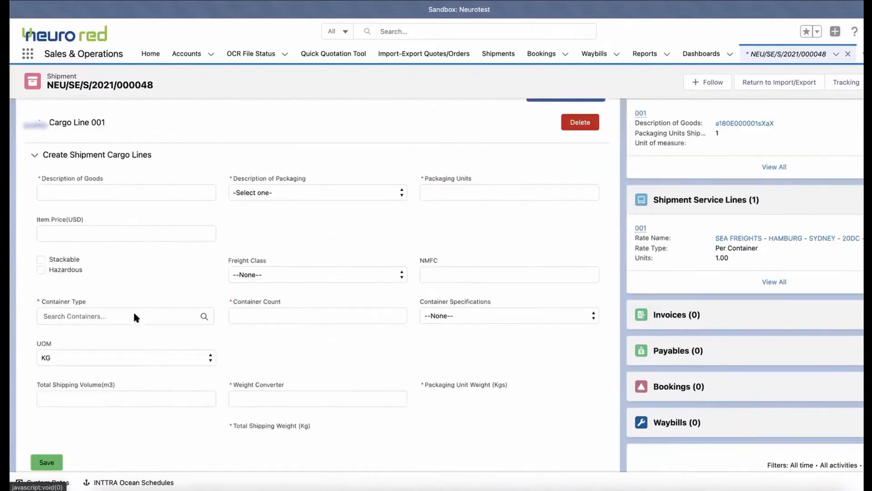
scroll(133, 316, "up", 3)
left_click(87, 228)
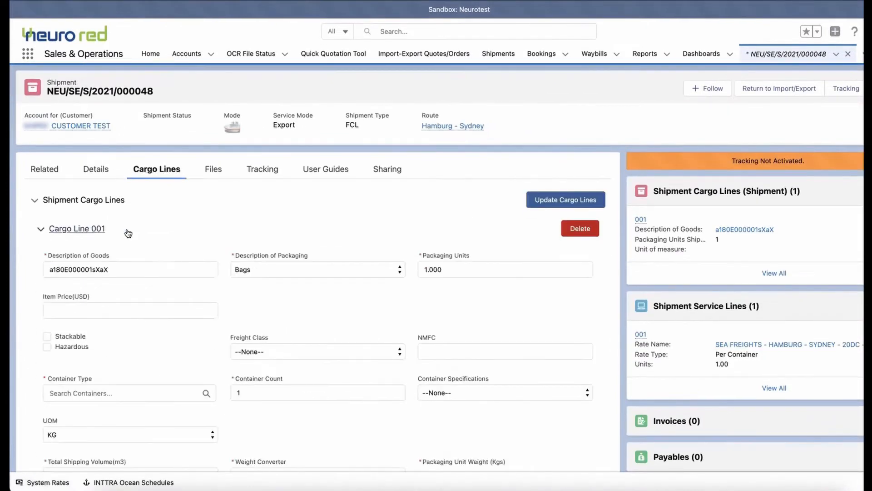
left_click(128, 233)
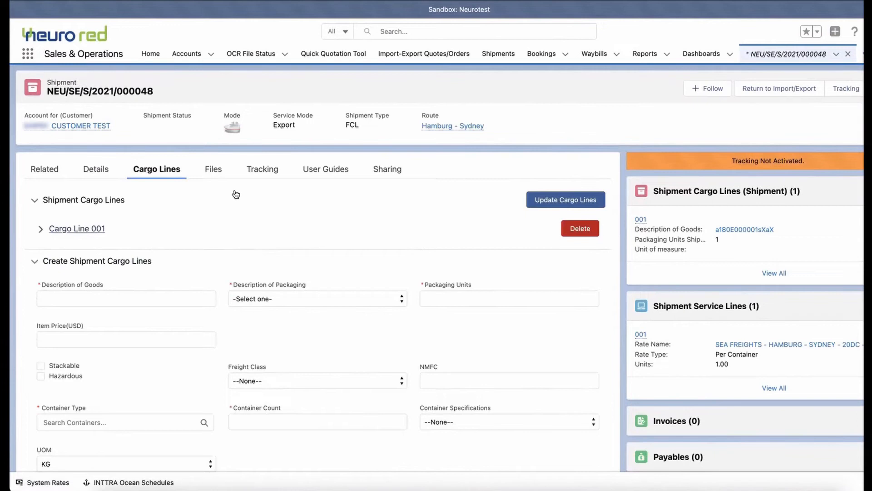
- Review the shipment's files, its route and schedule data with the tracking map, and its sharing access
left_click(216, 170)
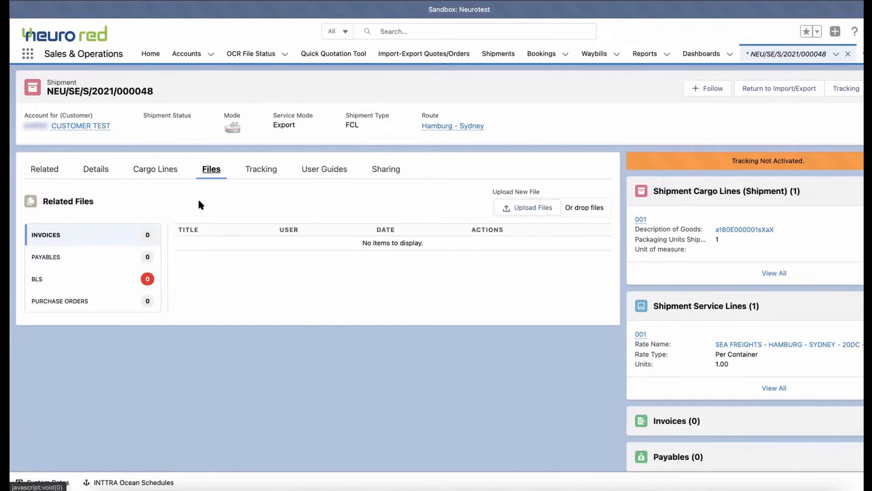
left_click(270, 170)
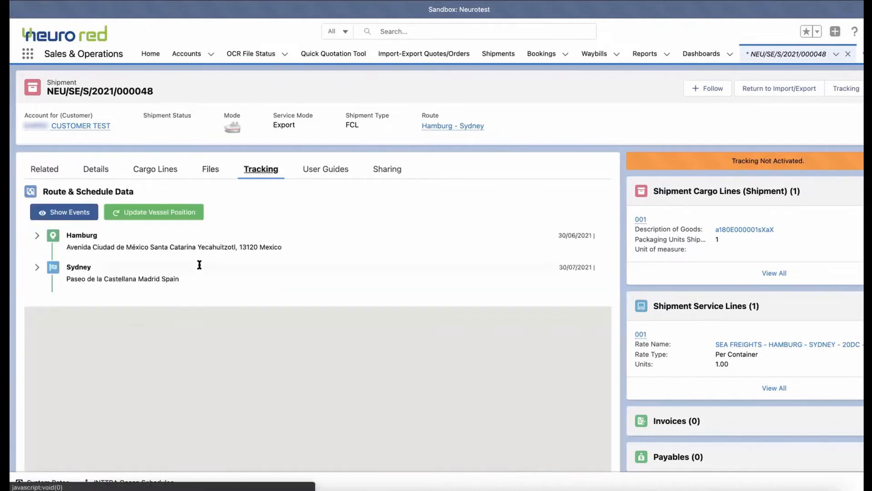
scroll(197, 296, "down", 5)
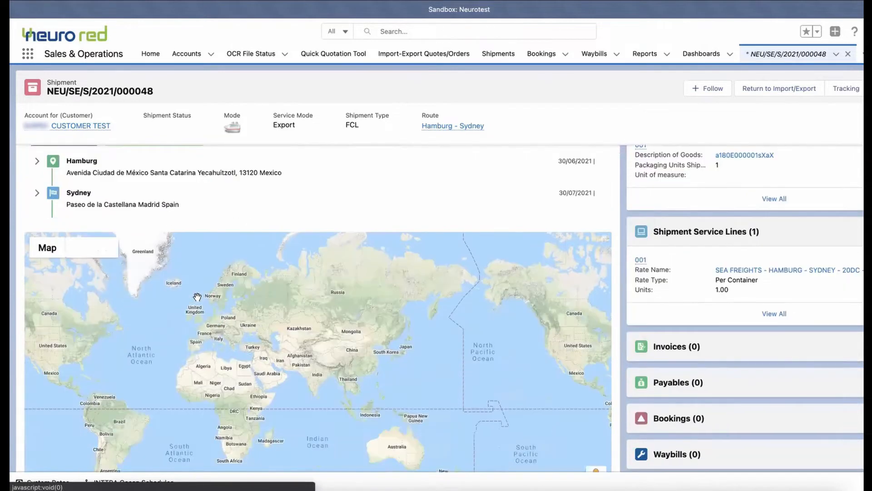
scroll(290, 219, "up", 3)
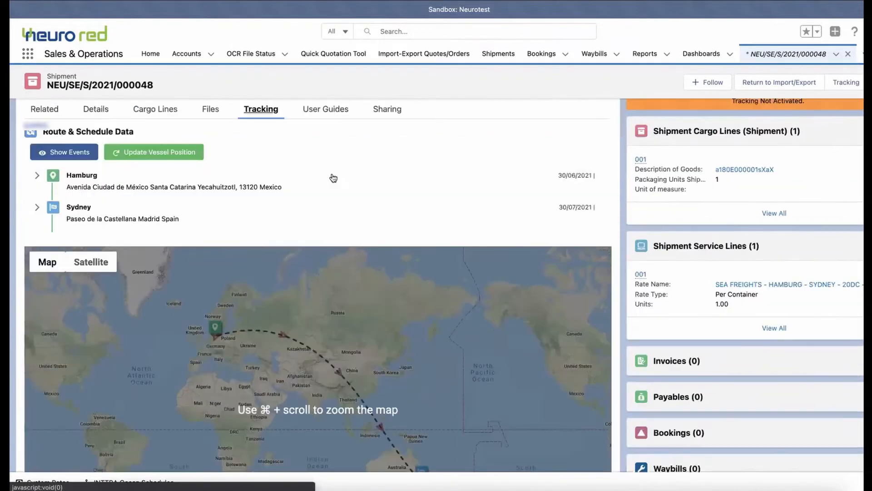
scroll(334, 177, "up", 2)
left_click(335, 169)
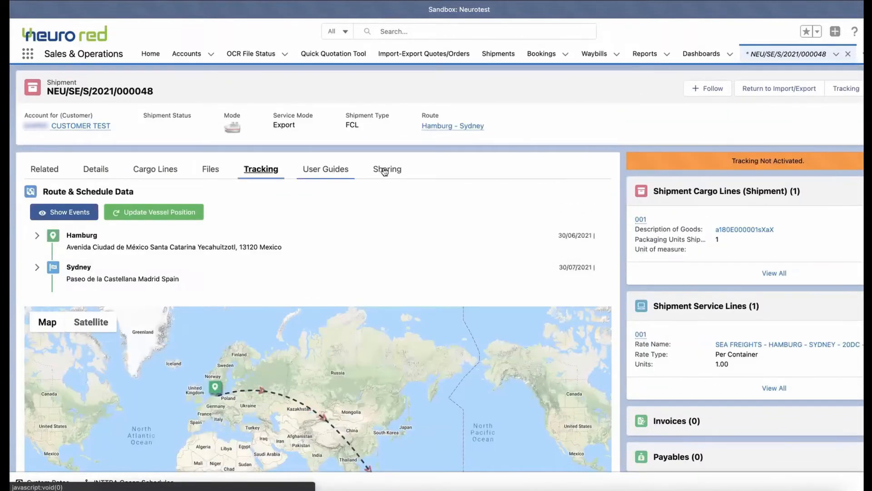
left_click(391, 171)
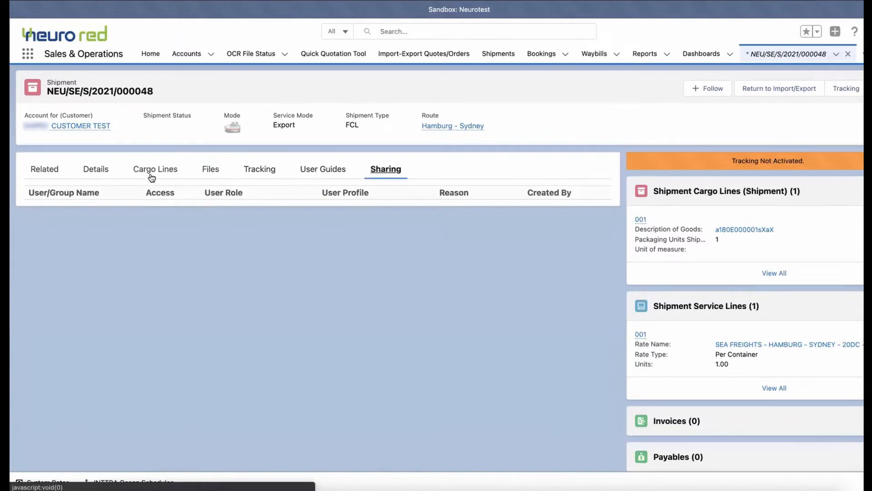
left_click(152, 176)
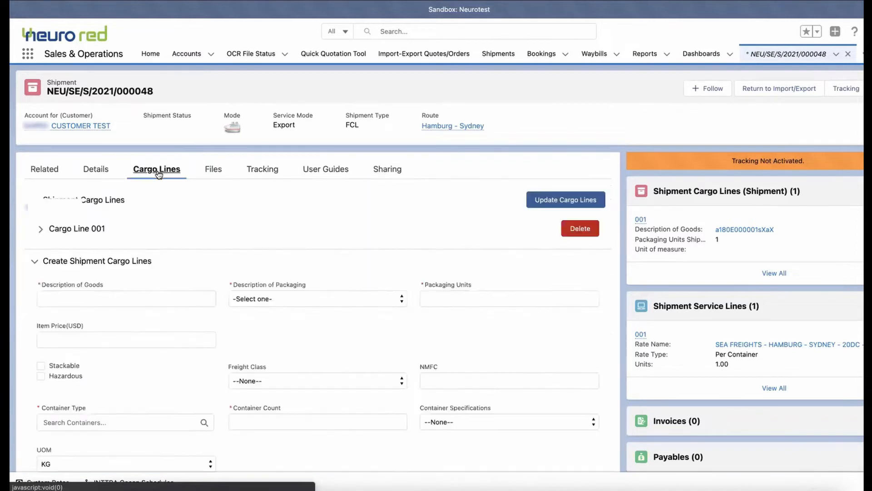
- Generate the shipment's HBL and examine both pages of the PDF preview
left_click(77, 173)
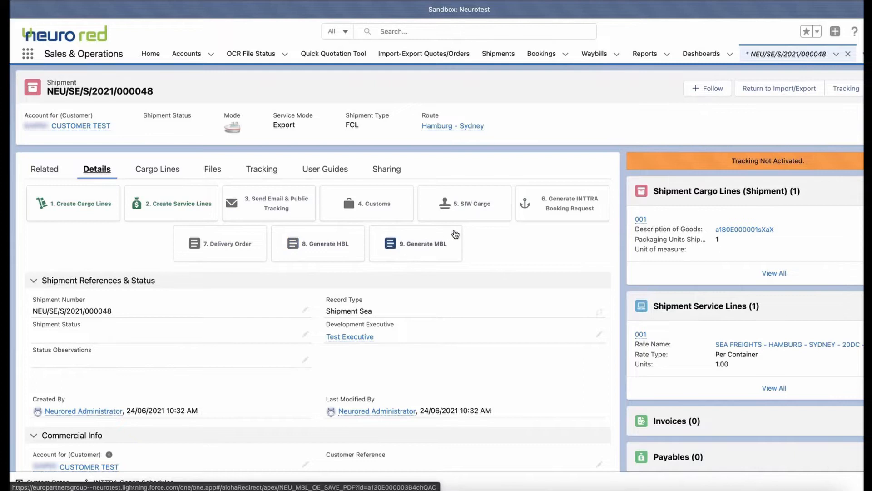
left_click(328, 245)
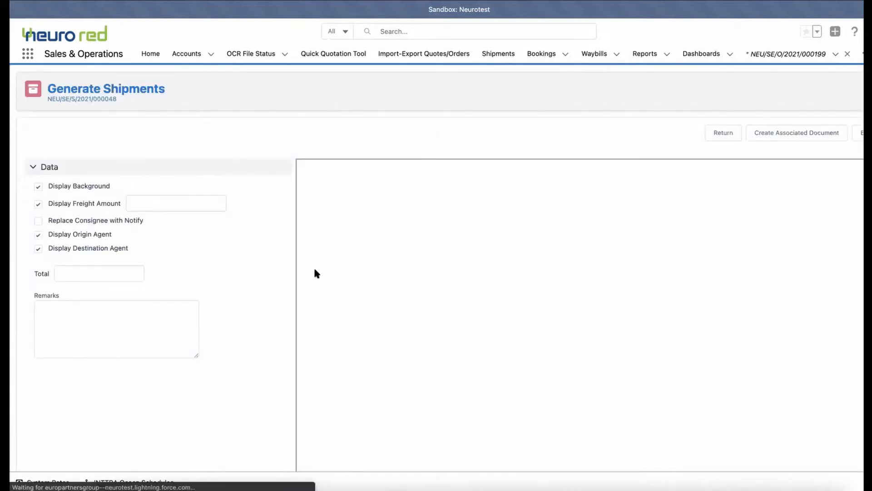
scroll(392, 305, "down", 3)
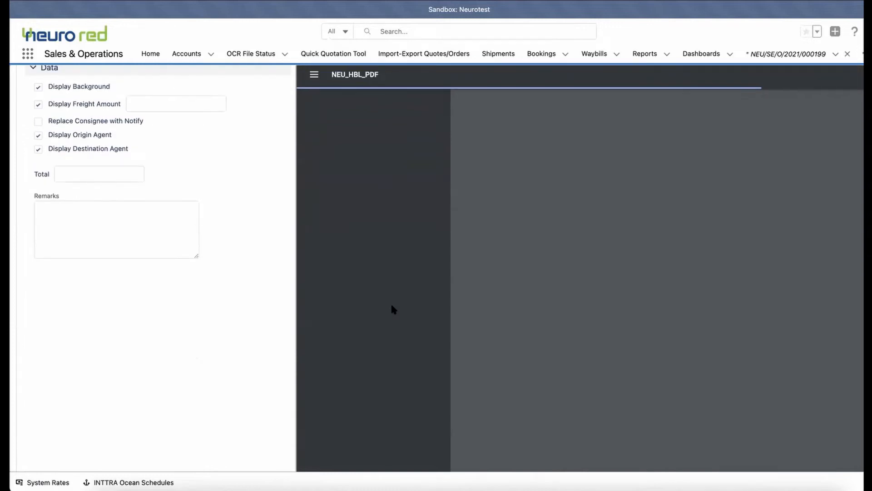
scroll(532, 331, "down", 2)
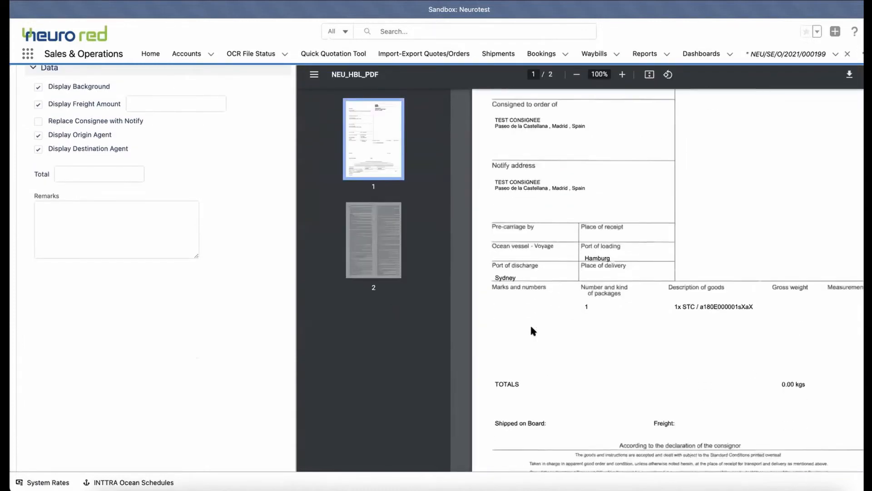
scroll(531, 329, "down", 7)
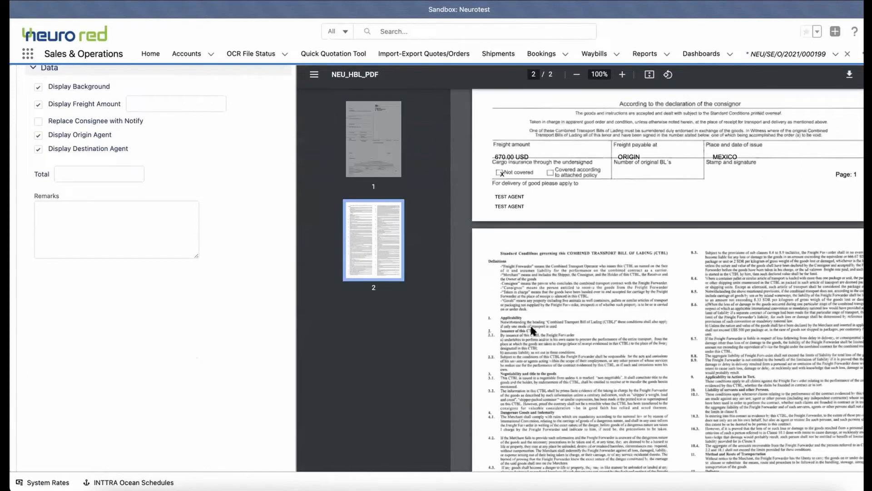
scroll(531, 329, "up", 9)
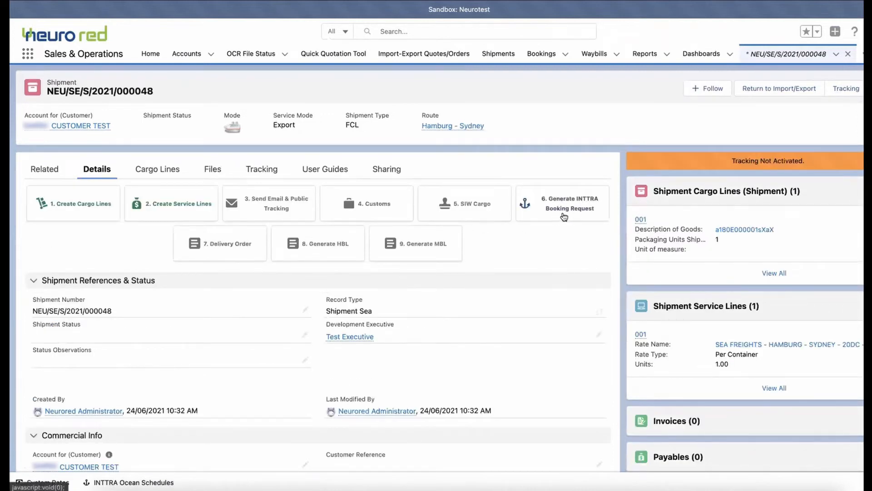
- Start an INTTRA booking request for the shipment and complete its booking information with general information TEST, the contract number and move type Port to Port
left_click(571, 214)
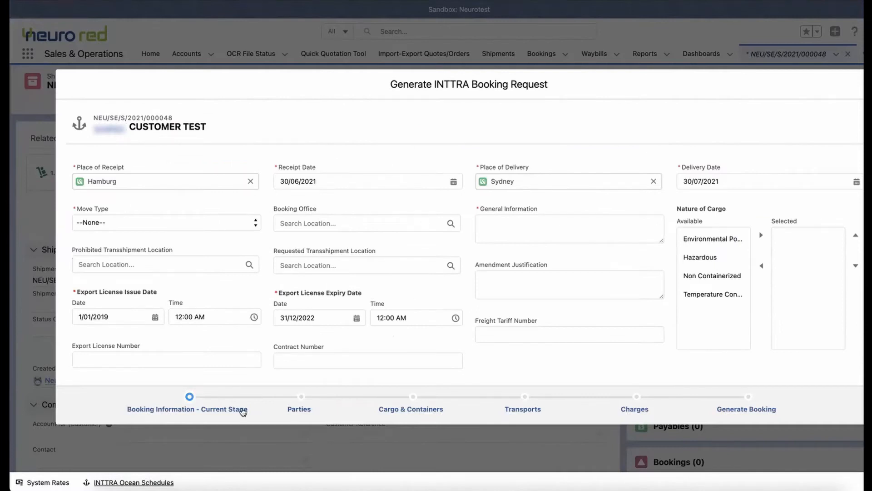
left_click(301, 403)
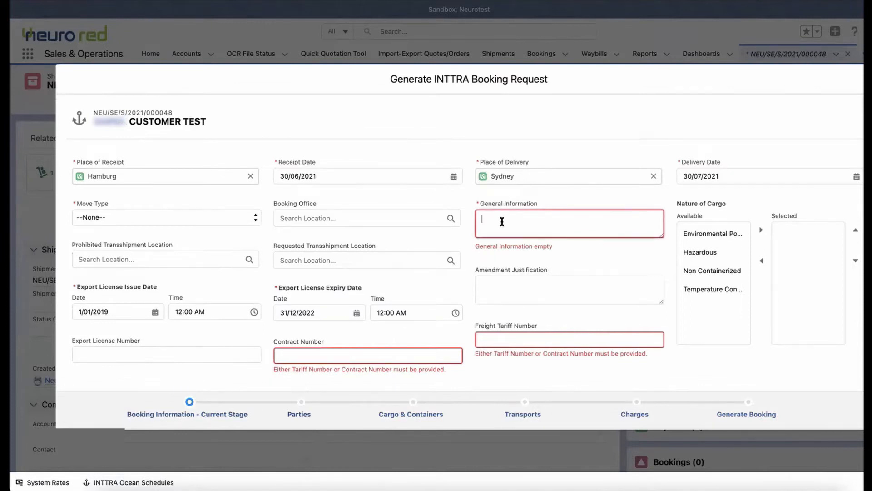
type("TEST")
left_click(371, 356)
type("1")
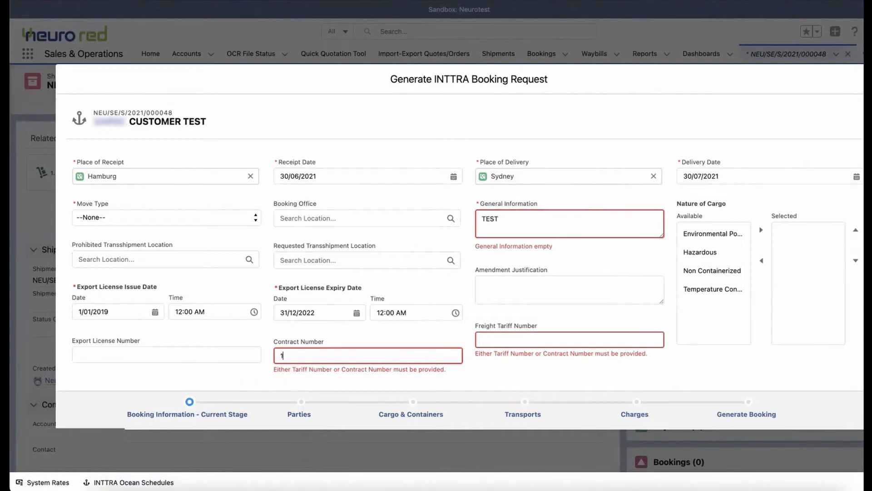
type("234567")
left_click(190, 215)
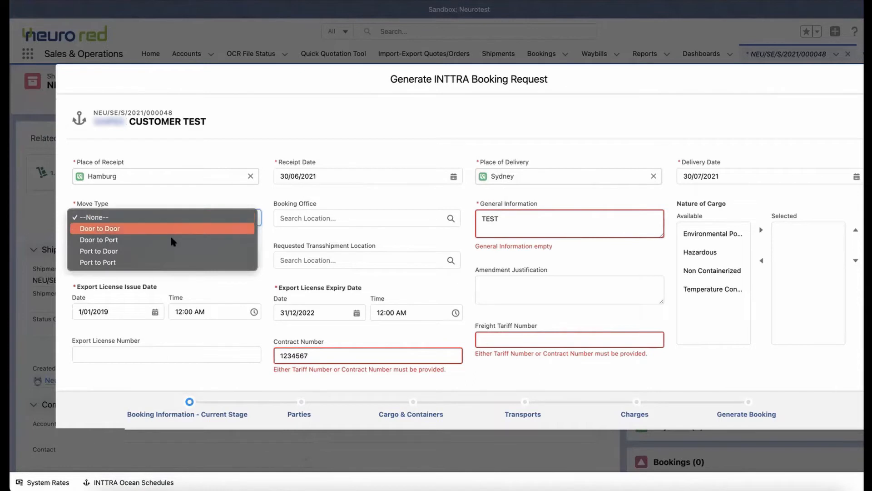
left_click(144, 262)
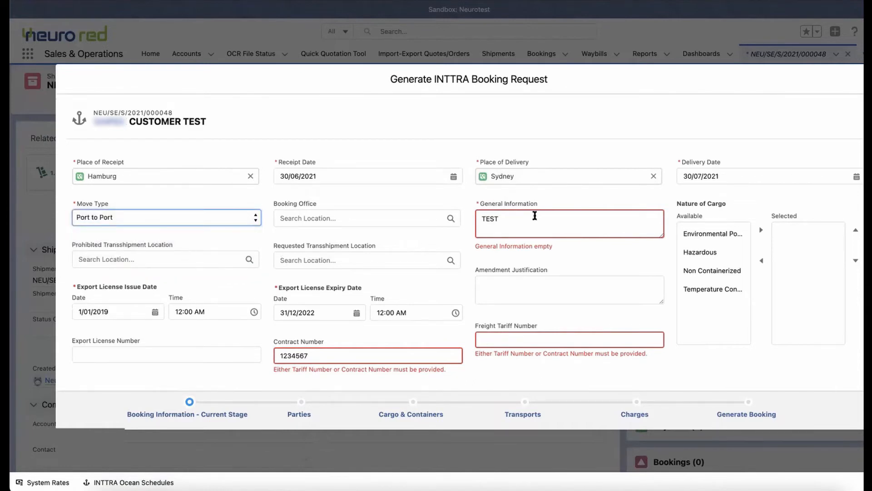
left_click(293, 417)
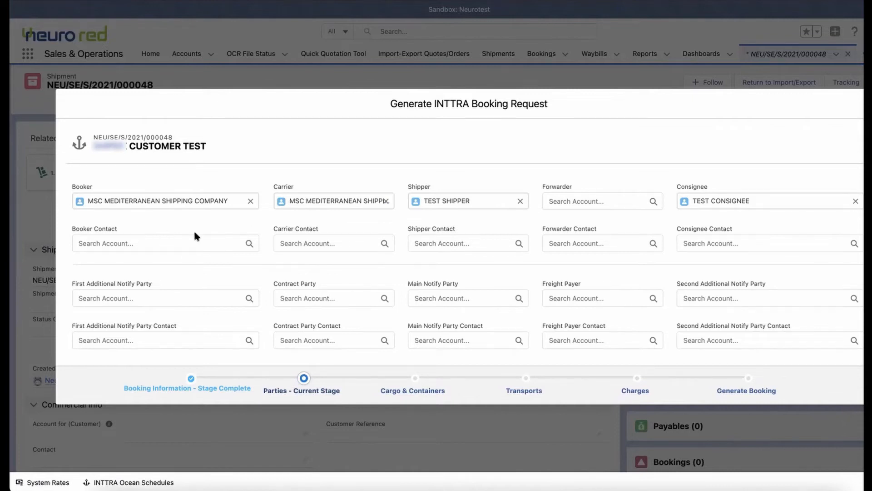
- Accept the prefilled parties and set cargo 001 to movement type FCL/FCL with haulage arrangement Merchant haulage at export, Merchant haulage at import
left_click(398, 398)
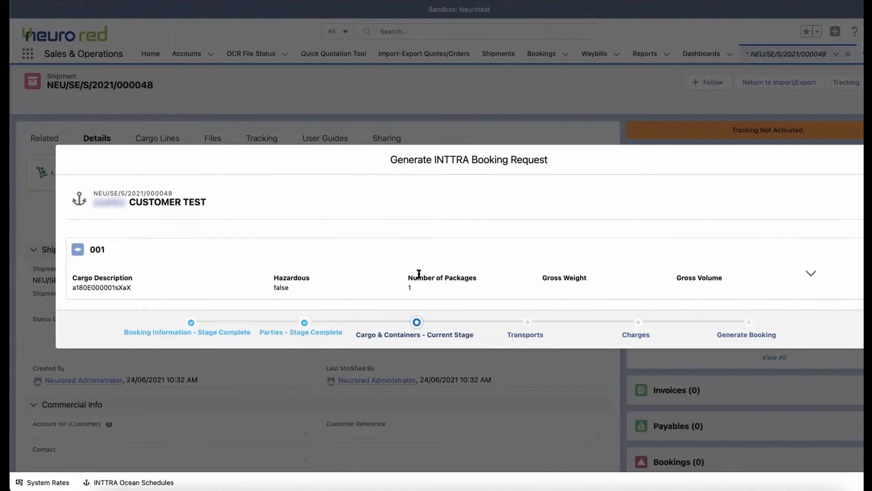
left_click(811, 273)
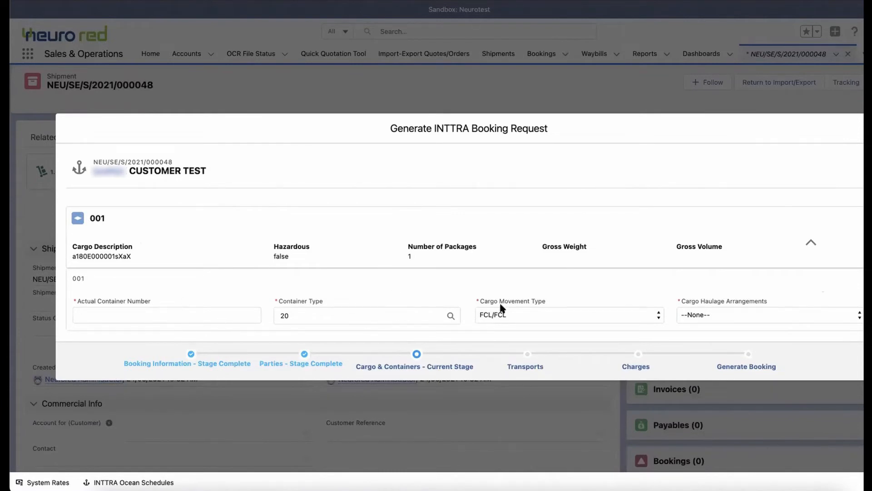
left_click(530, 312)
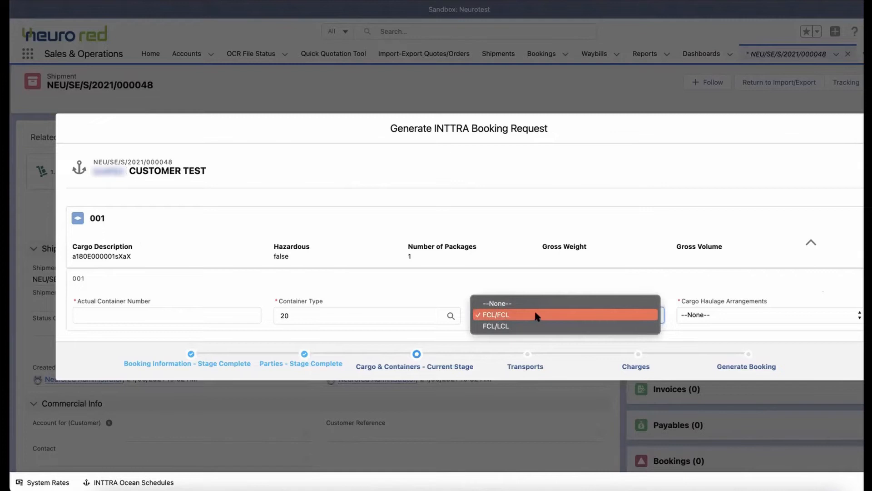
left_click(534, 311)
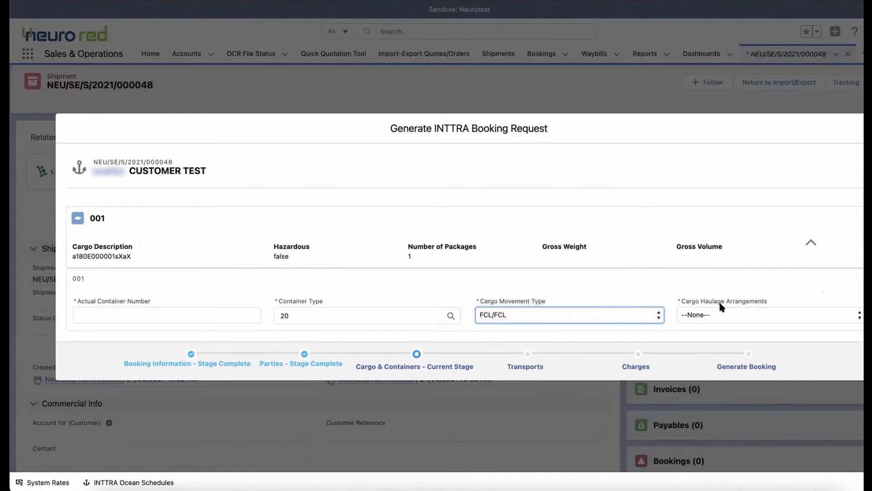
left_click(716, 316)
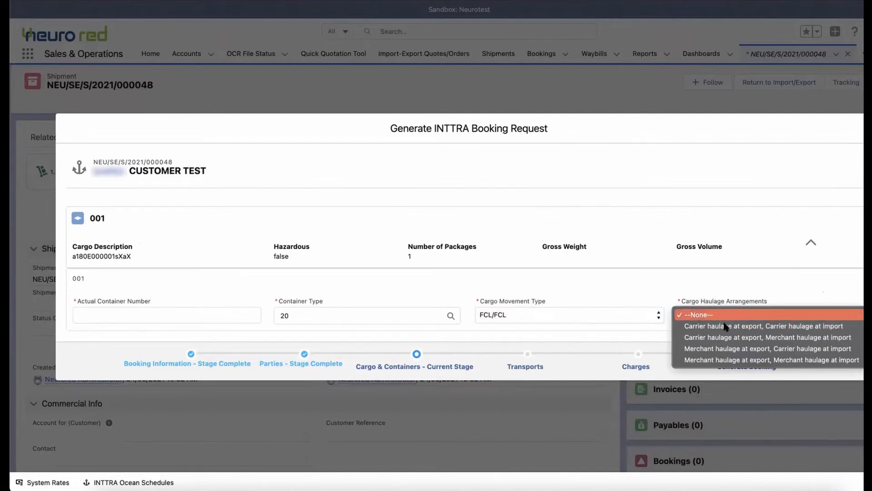
left_click(739, 360)
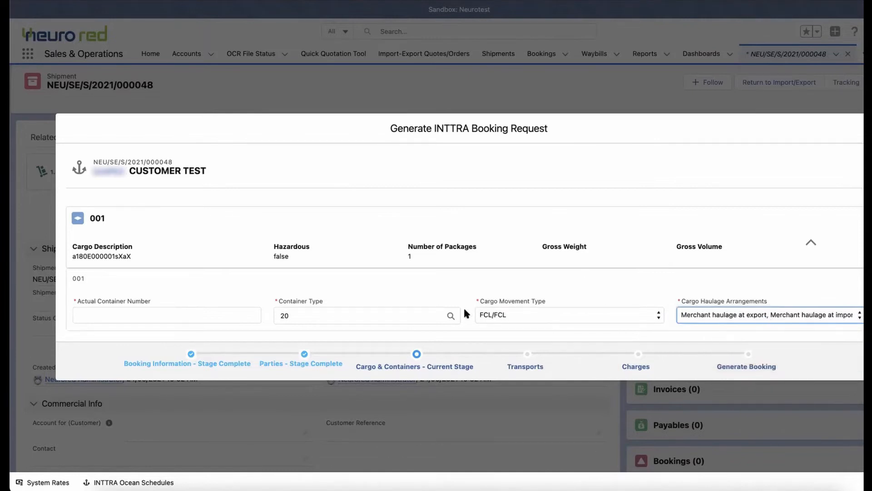
- Advance the booking request to transports and search MSC ocean schedules for the Hamburg to Sydney line haul with the prefilled criteria
left_click(525, 356)
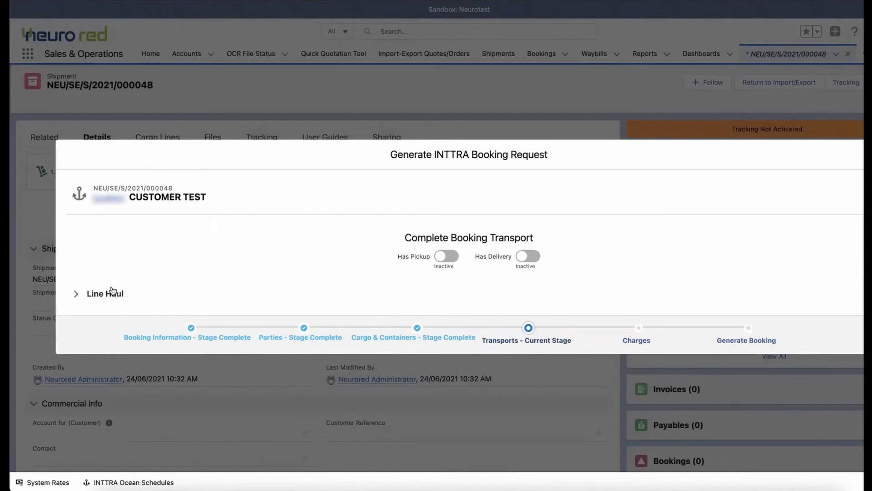
left_click(97, 291)
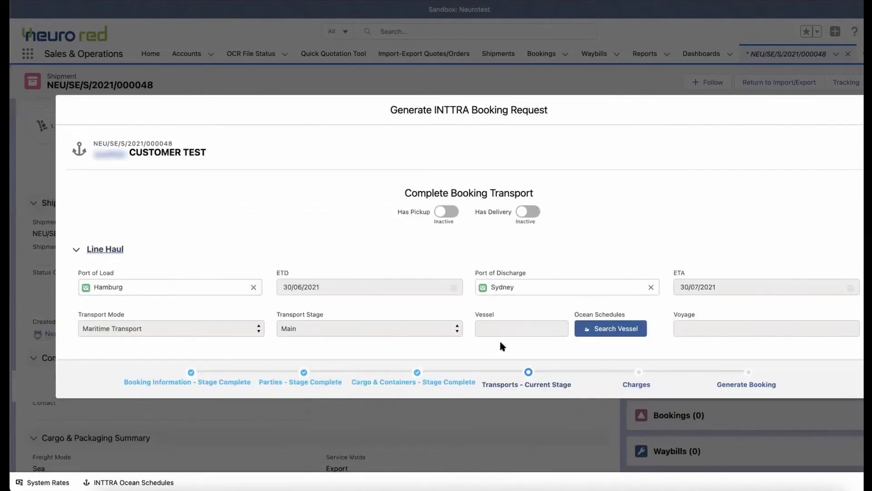
left_click(626, 330)
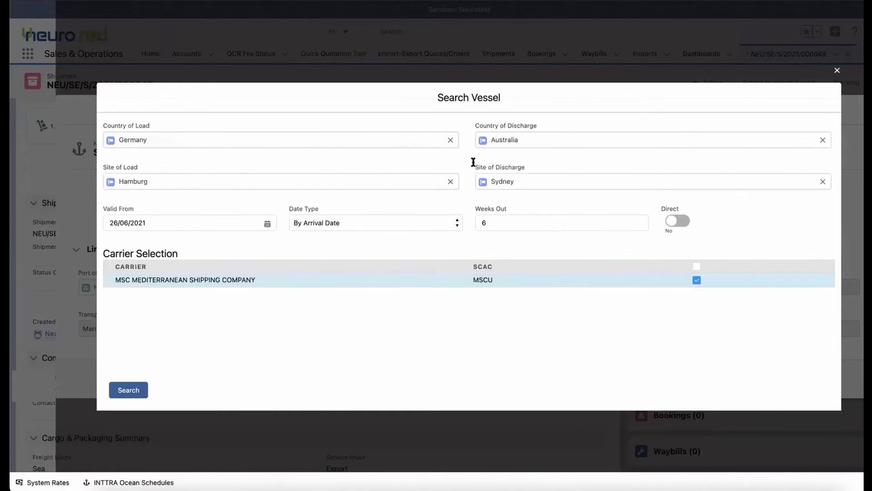
left_click(137, 389)
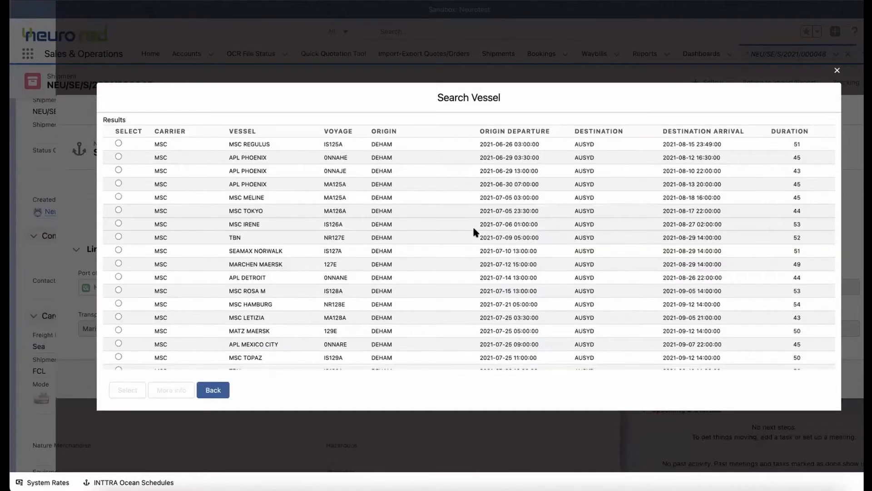
- Compare the vessel schedules and select APL PHOENIX, voyage MA125A, departing Hamburg 2021-06-30, for the line haul
scroll(473, 225, "down", 3)
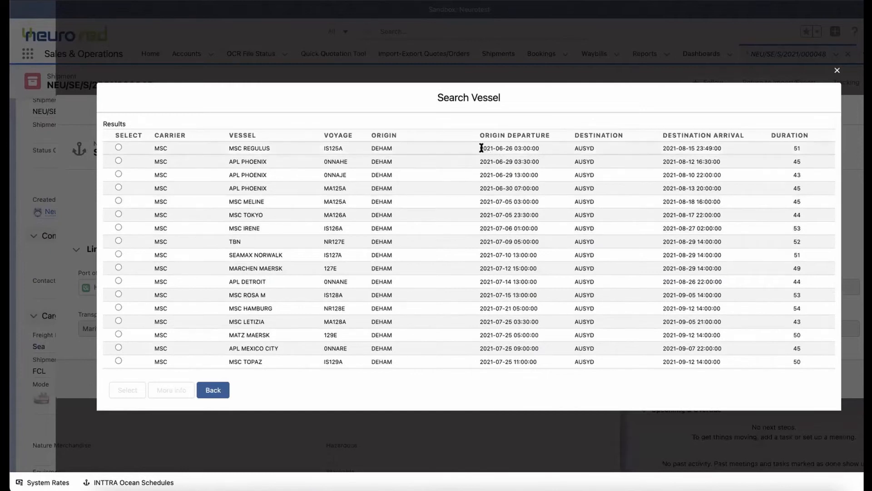
left_click_drag(480, 148, 536, 244)
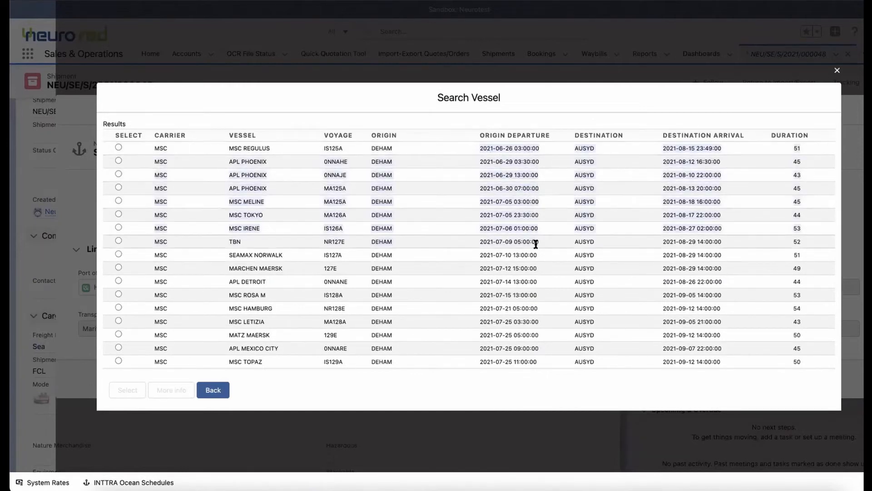
left_click(300, 205)
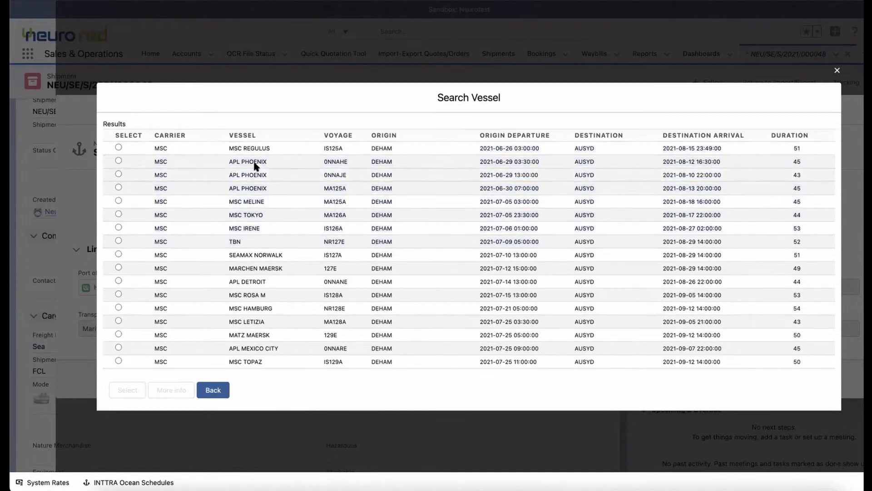
scroll(266, 189, "down", 1)
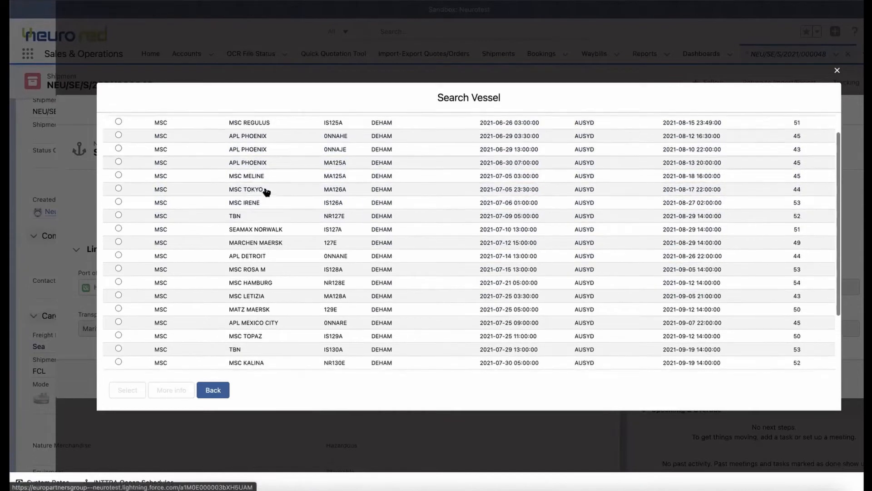
scroll(264, 182, "up", 1)
scroll(259, 168, "up", 1)
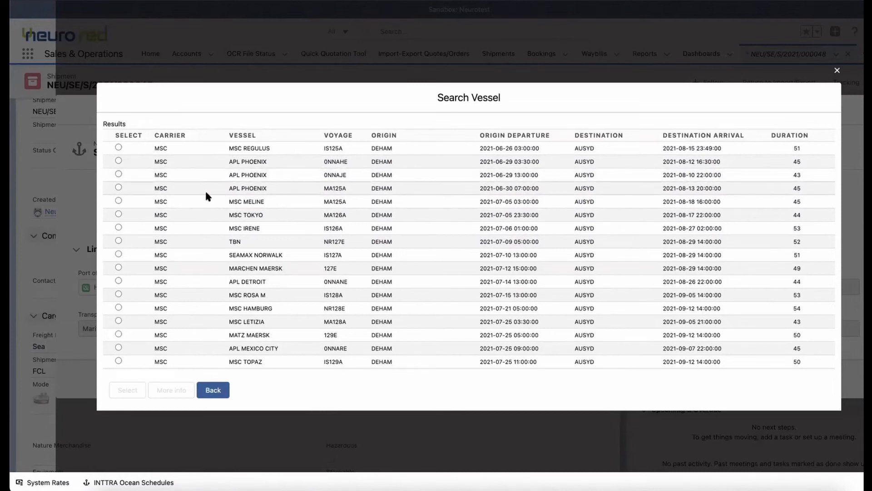
left_click(119, 187)
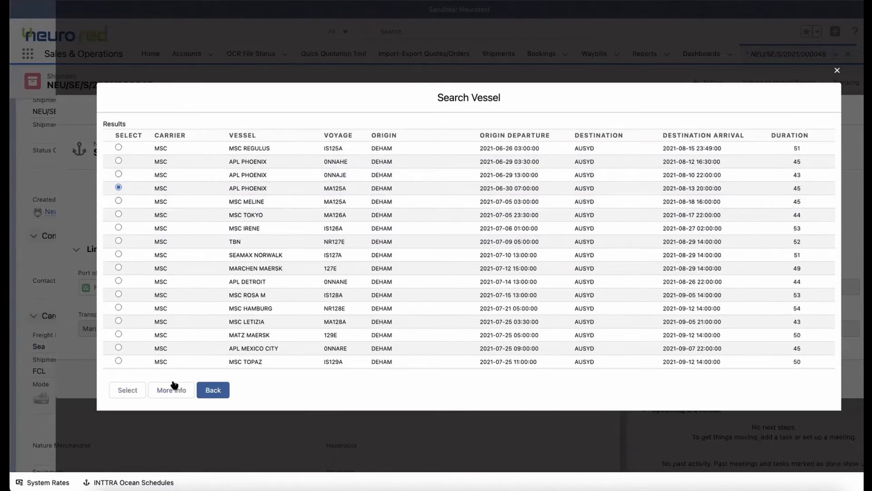
left_click(126, 390)
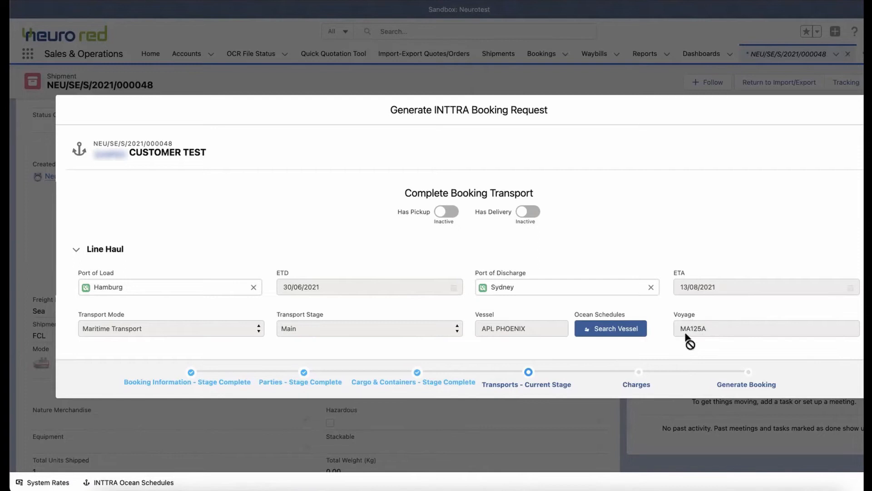
- Advance to the charges stage and define a charge with type Ocean Freight, freight term Pre-paid and payer Forwarder
left_click(639, 372)
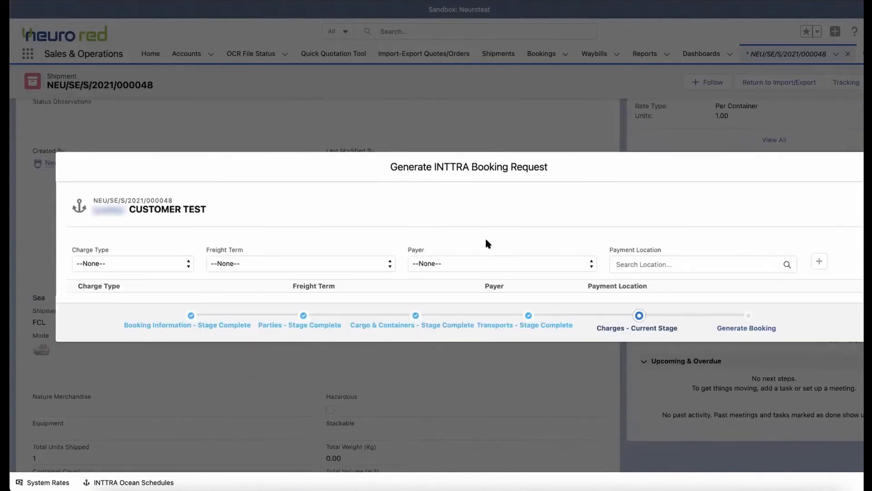
left_click(170, 258)
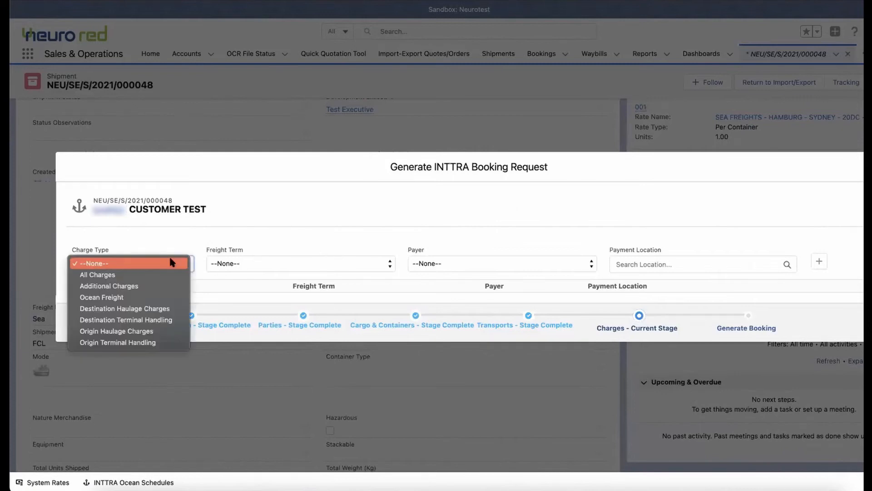
left_click(144, 298)
left_click(279, 258)
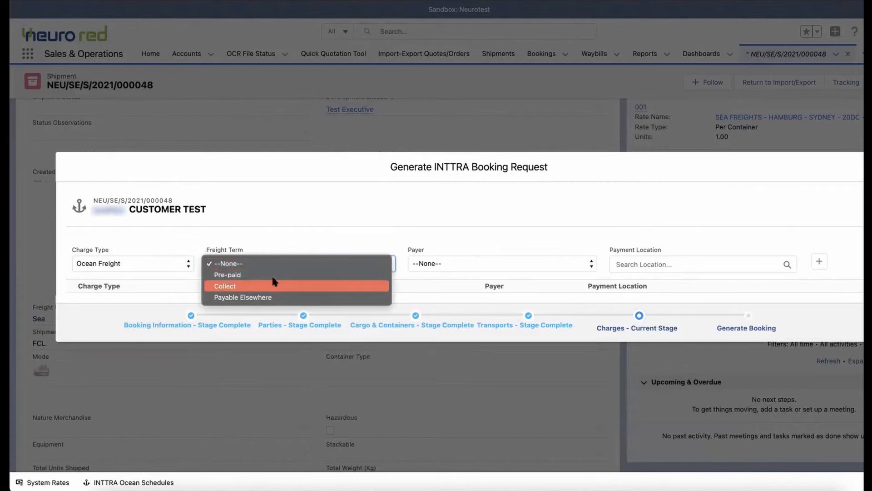
left_click(312, 272)
left_click(460, 261)
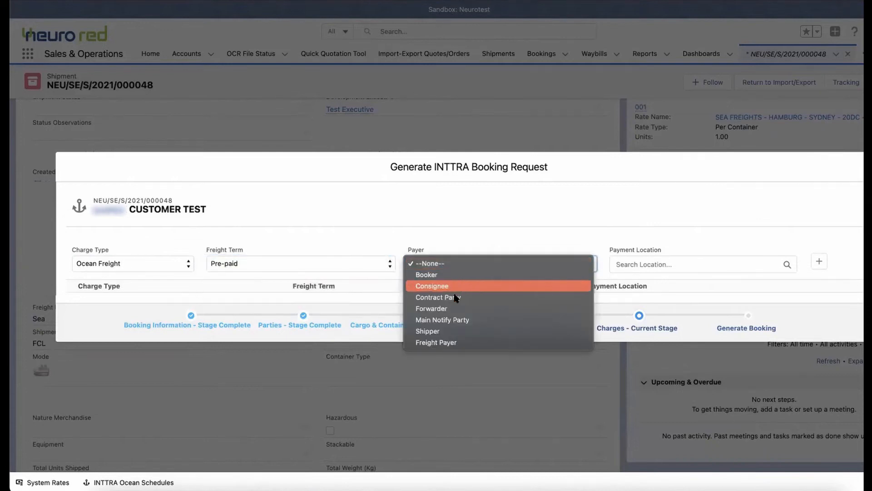
left_click(460, 308)
- Set the charge's payment location to Hamburg and add the charge to the booking request
left_click(667, 264)
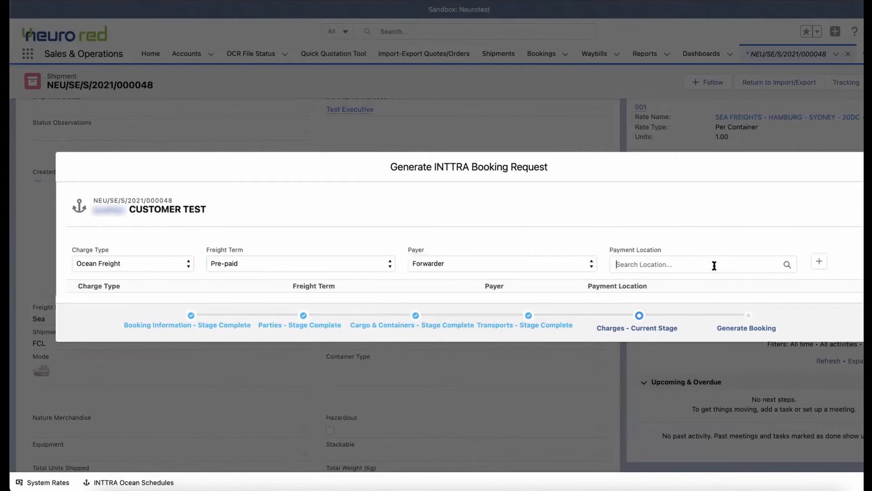
type("germany")
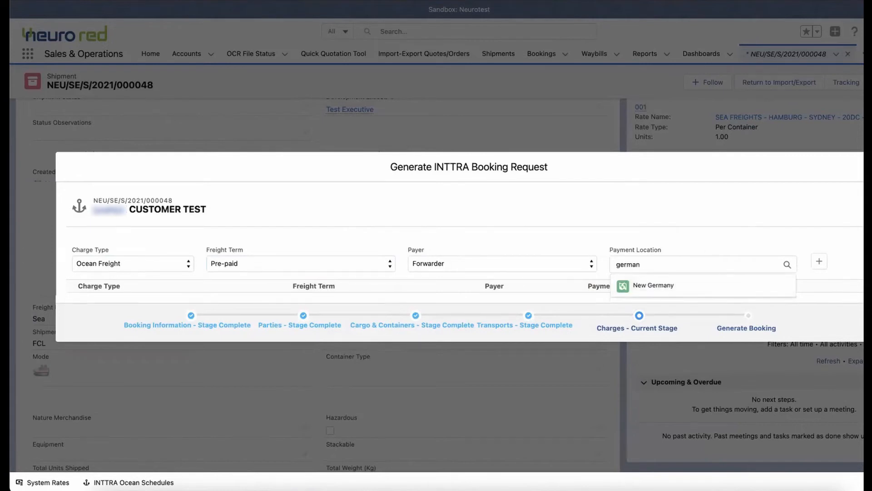
key("BackSpace")
key("BackSpace")
key("BackSpace")
key("BackSpace")
key("BackSpace")
key("BackSpace")
type("hamb")
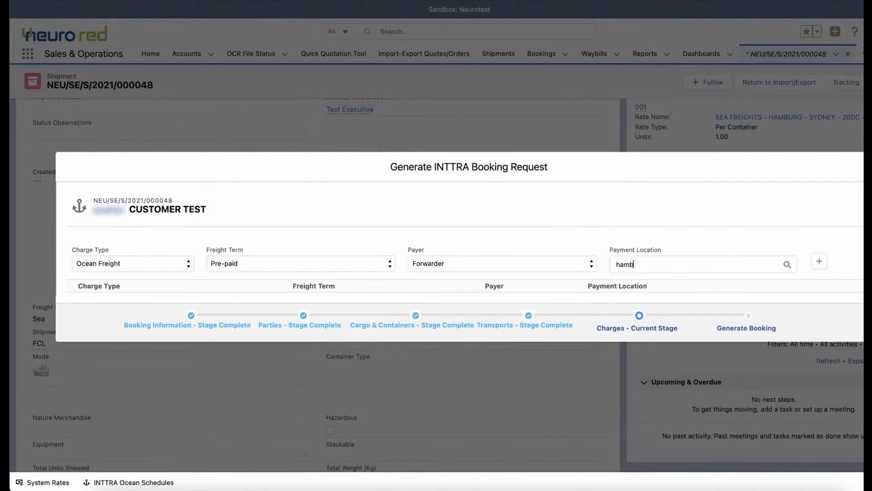
type("urg")
left_click(659, 240)
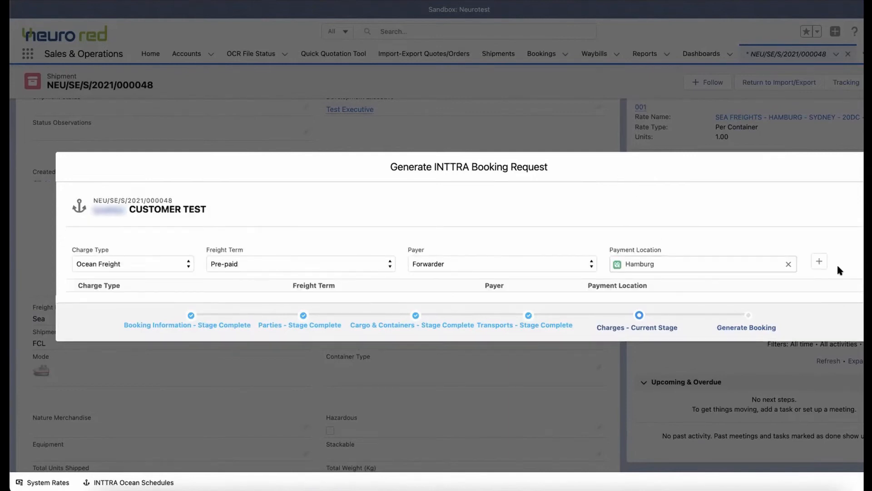
left_click(821, 260)
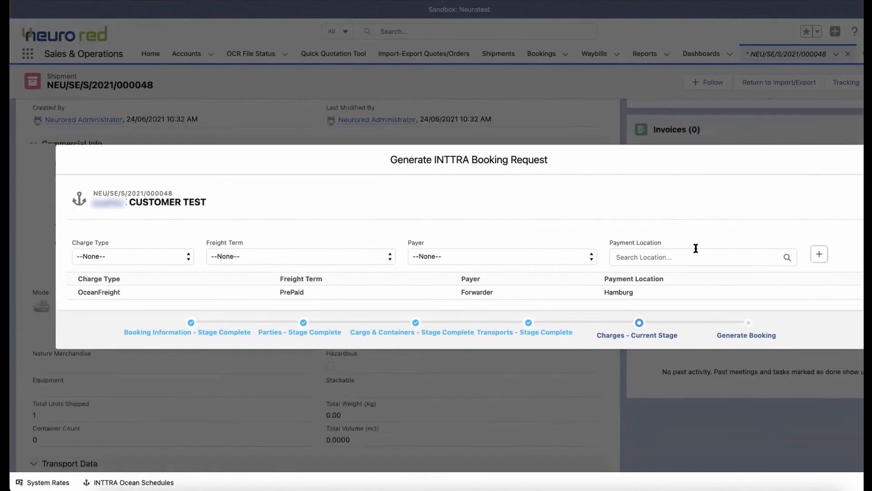
- Proceed to the Generate Booking stage and review the request's booking information, parties, cargo and containers, transports and charges
left_click(174, 257)
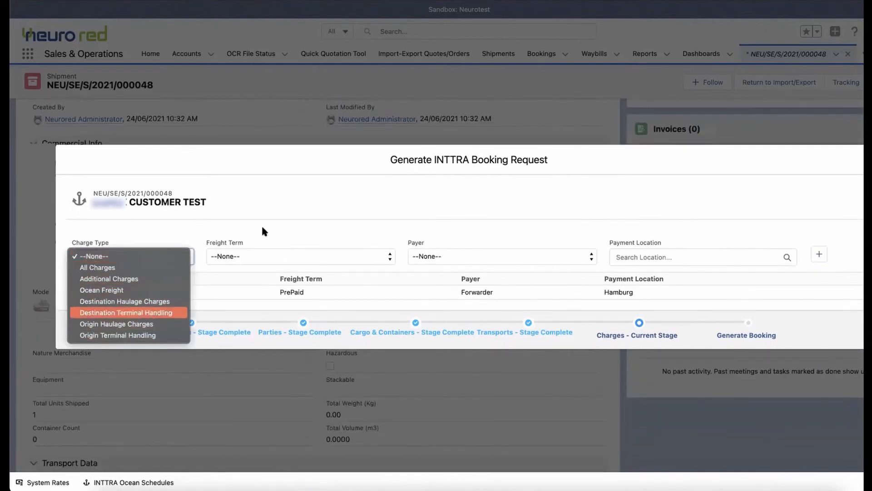
left_click(312, 211)
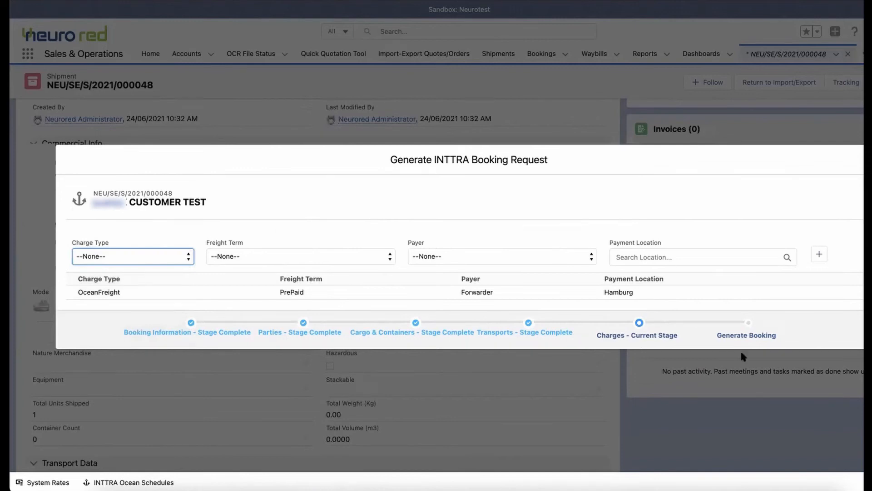
left_click(746, 331)
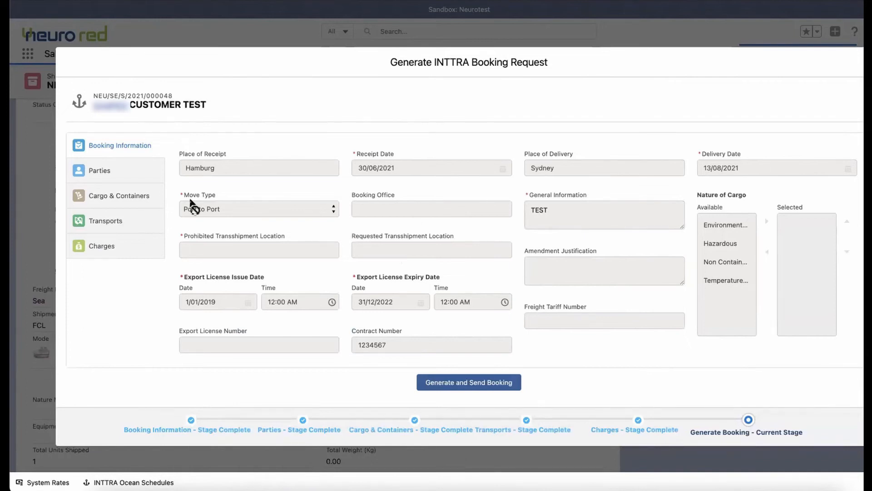
left_click(104, 170)
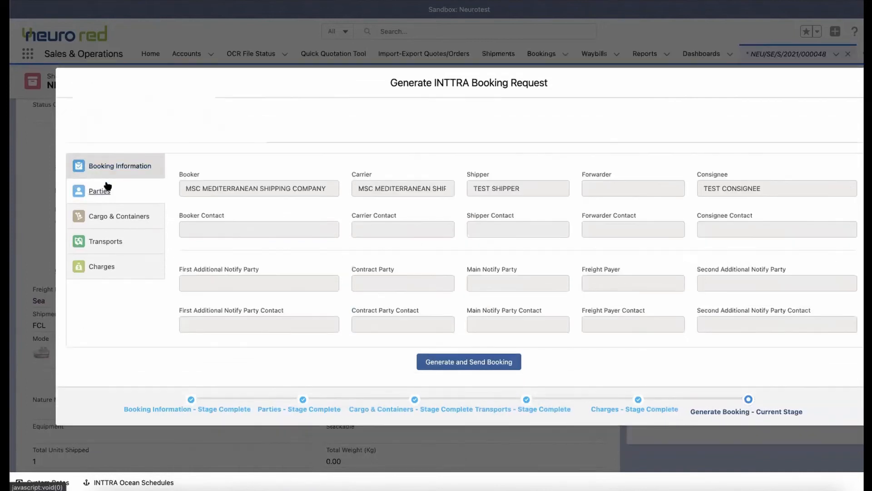
left_click(114, 216)
left_click(128, 286)
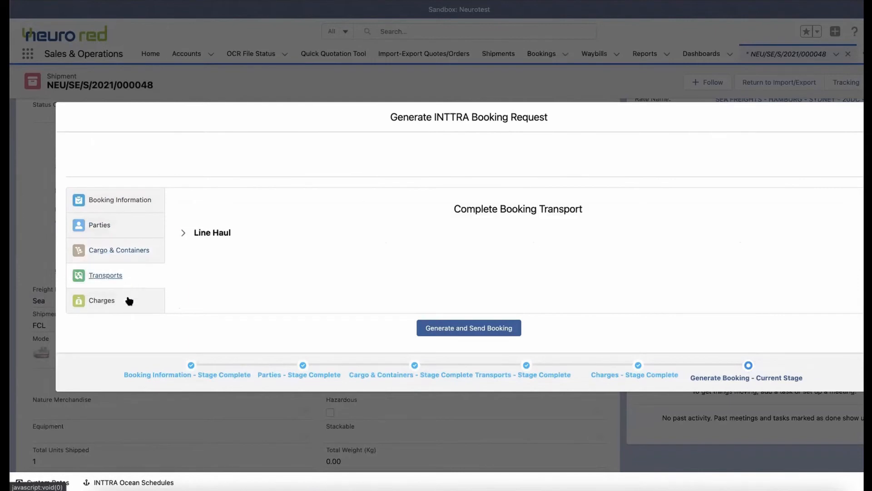
left_click(127, 304)
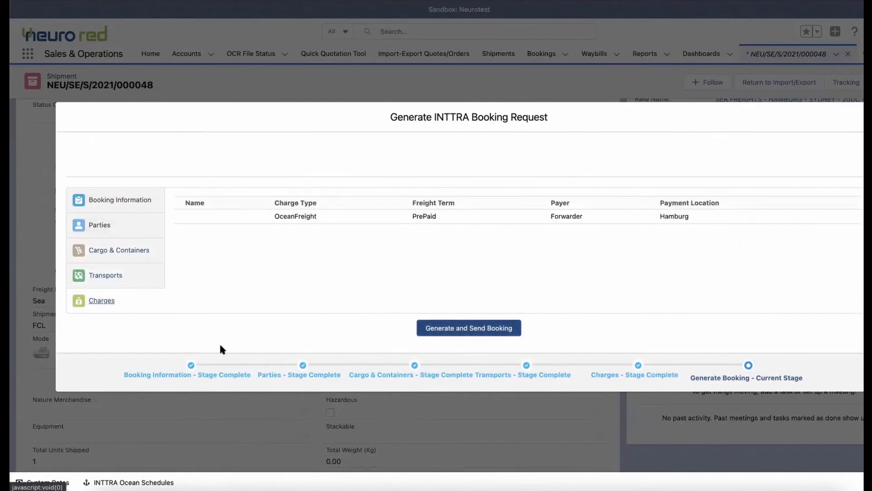
left_click(125, 199)
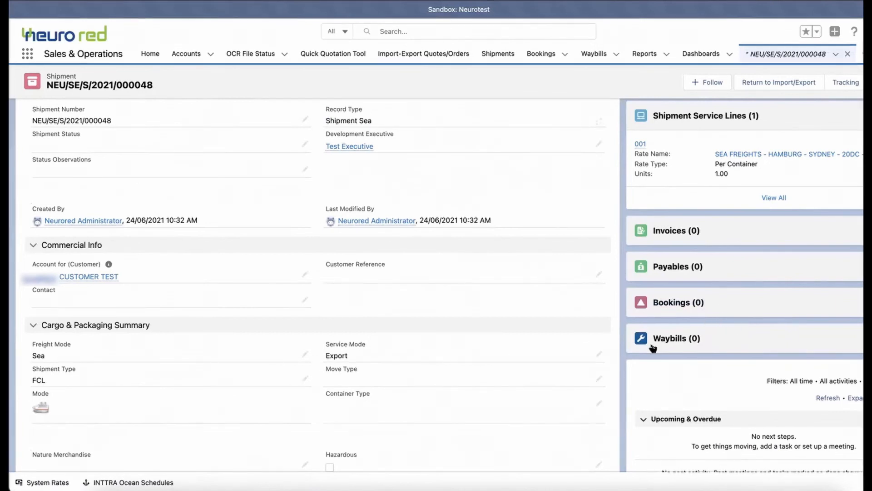
- Examine the shipment's details and its Hamburg to Sydney route on the tracking map
scroll(488, 353, "down", 9)
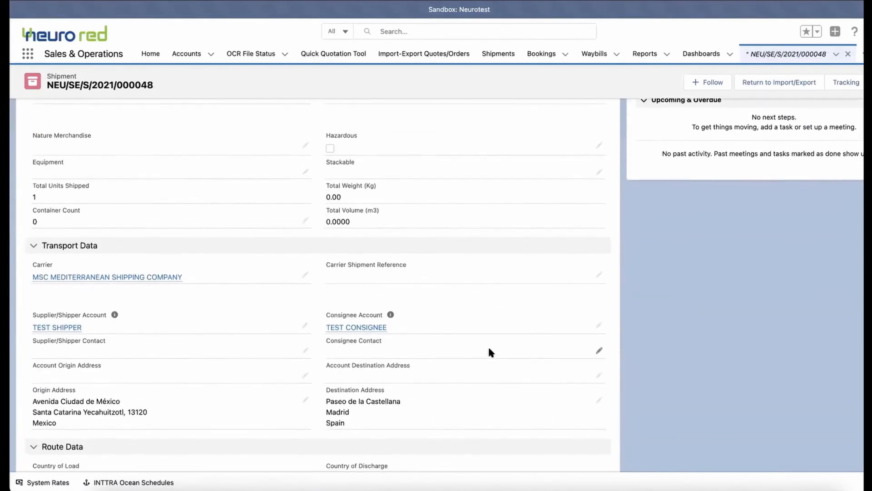
scroll(488, 345, "up", 10)
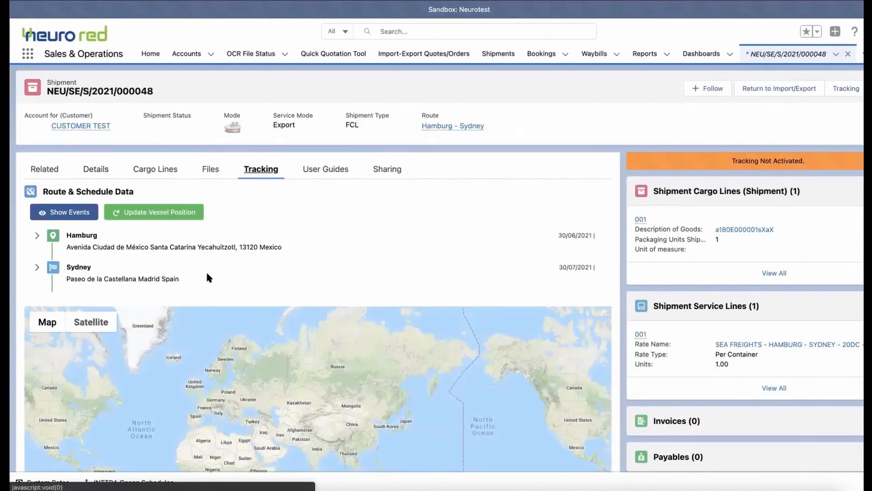
scroll(206, 270, "down", 3)
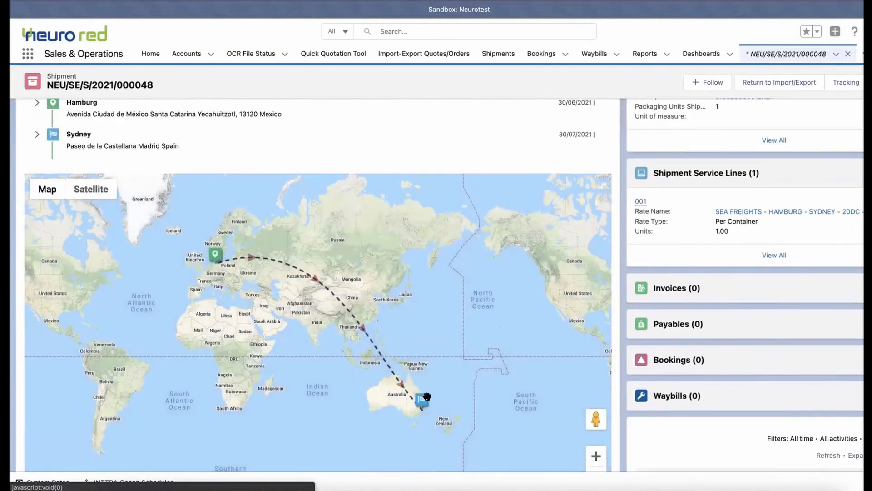
scroll(182, 203, "up", 1)
scroll(182, 203, "up", 2)
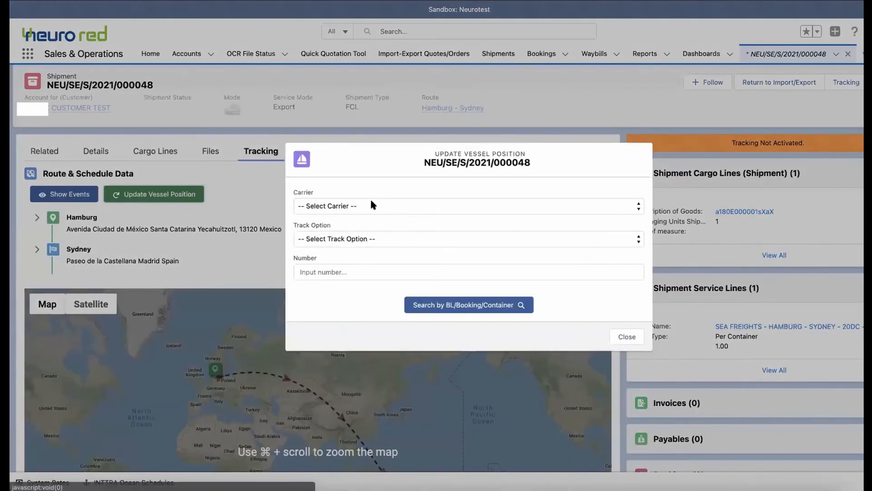
- Set up a vessel position search with carrier Mediterranean Shipping Company and track option MBL/BL number, and close it without searching
left_click(369, 205)
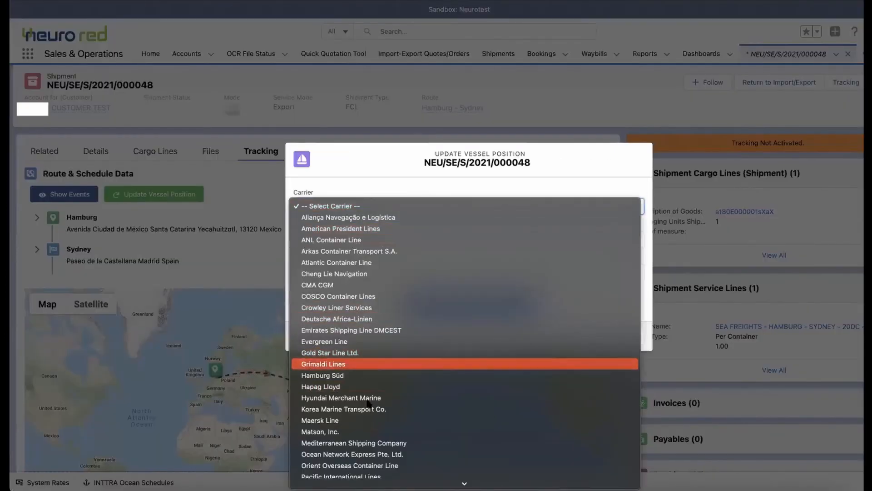
left_click(369, 443)
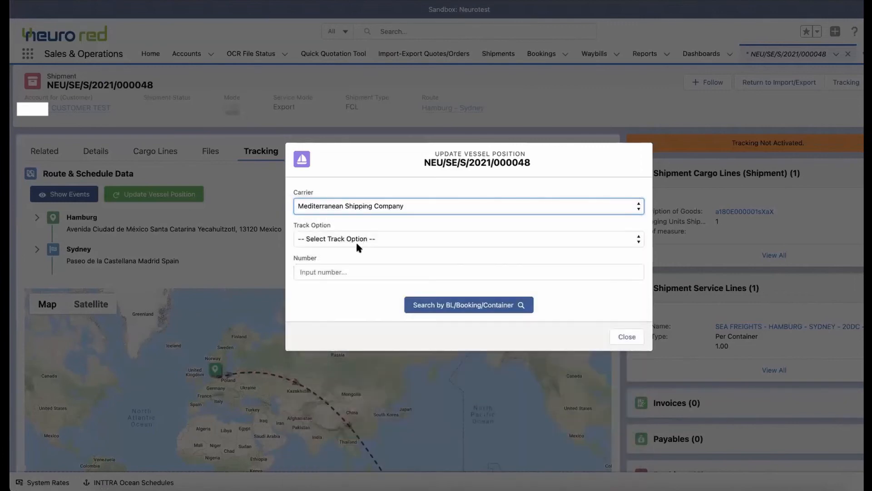
left_click(367, 237)
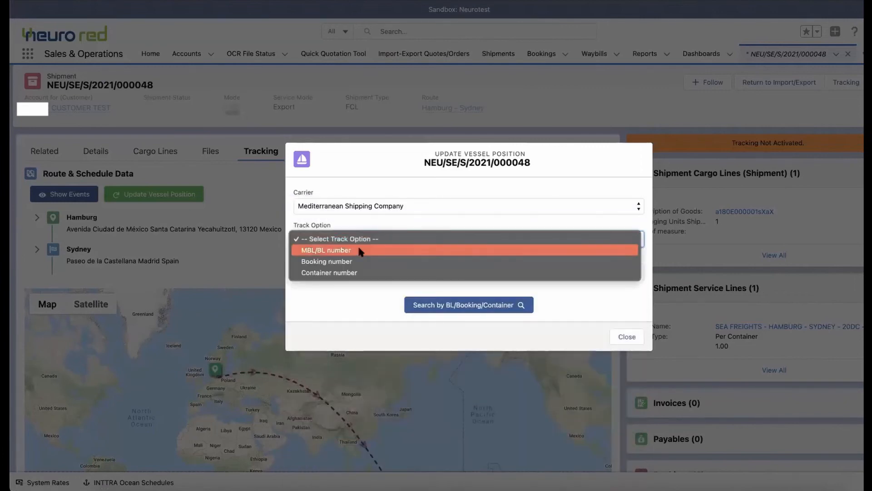
left_click(361, 249)
left_click(321, 273)
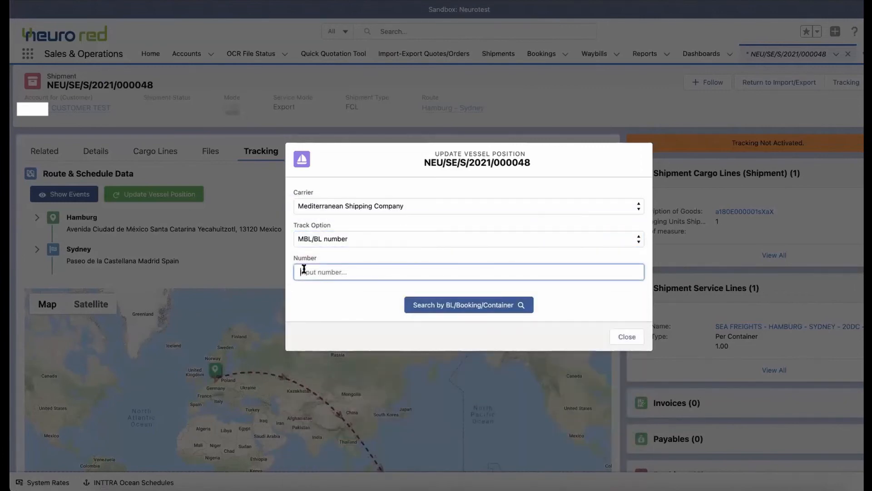
left_click(631, 340)
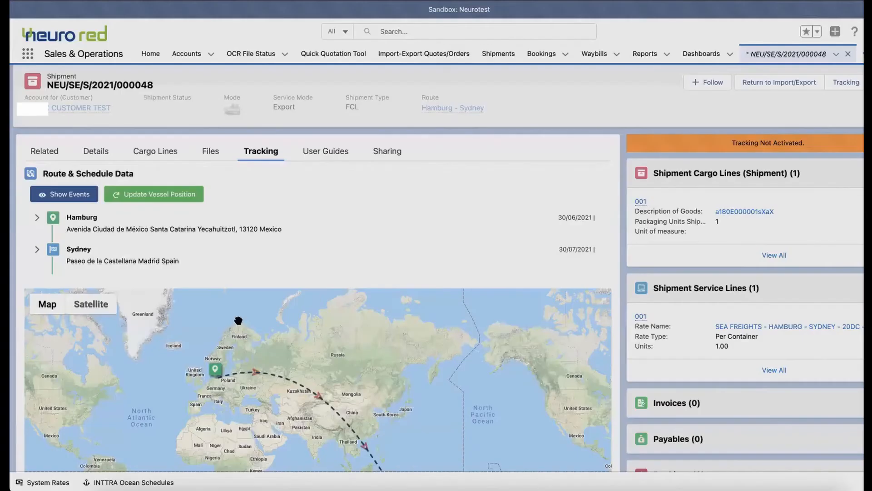
- Review the shipment's route and schedule data on the tracking view, and return to the shipment's details
scroll(415, 344, "down", 2)
scroll(266, 343, "up", 2)
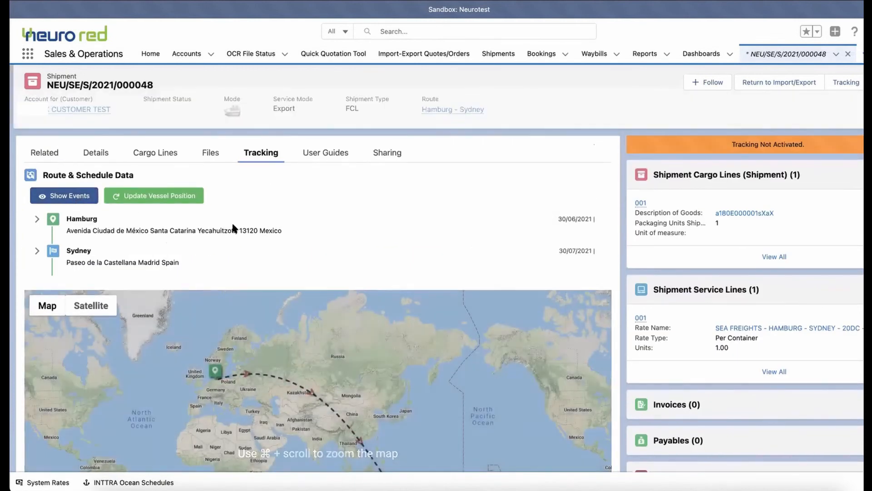
scroll(234, 227, "up", 1)
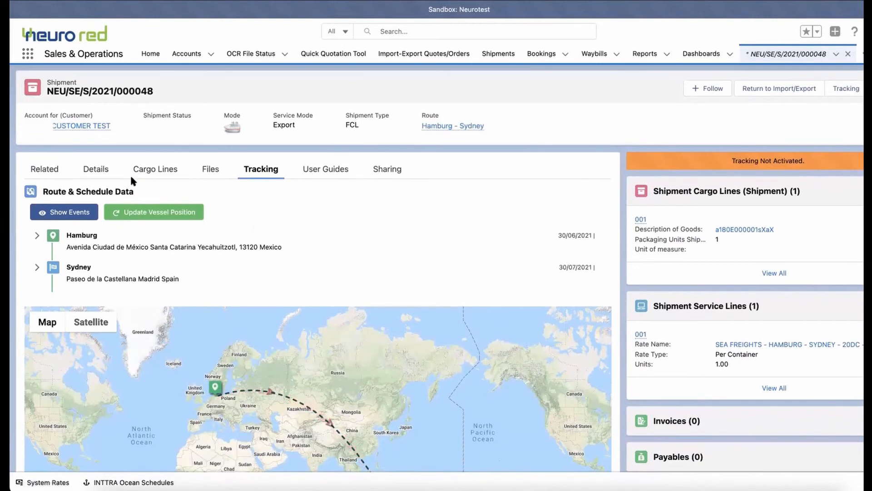
left_click(96, 170)
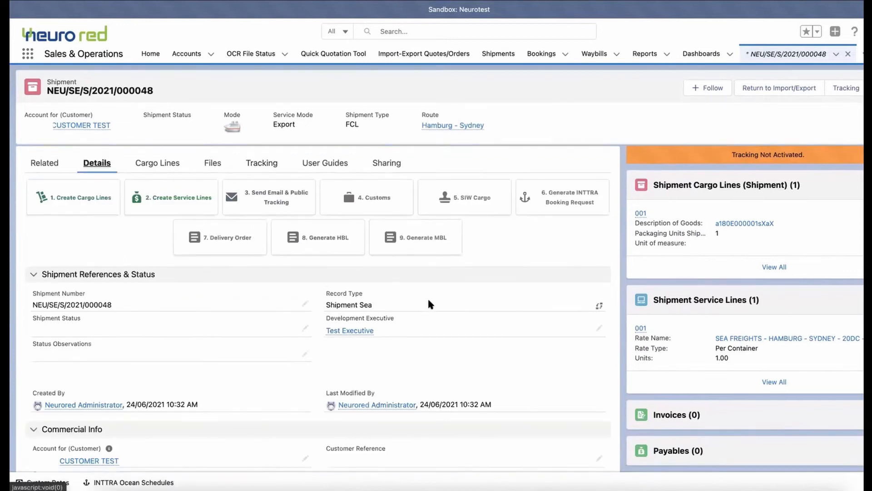
- Create a Debit Note invoice in U.S. Dollar for the shipment with customer account CUSTOMER TEST, and save it
scroll(691, 313, "down", 3)
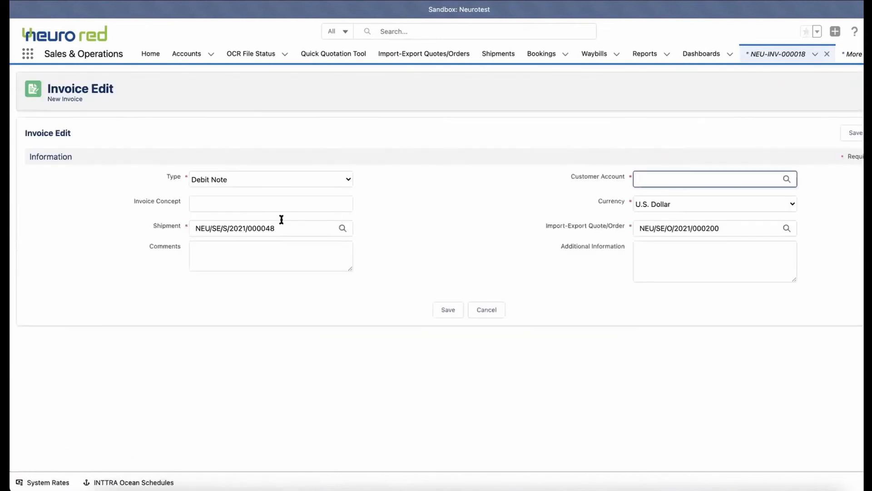
type("CUSTOMER TEST")
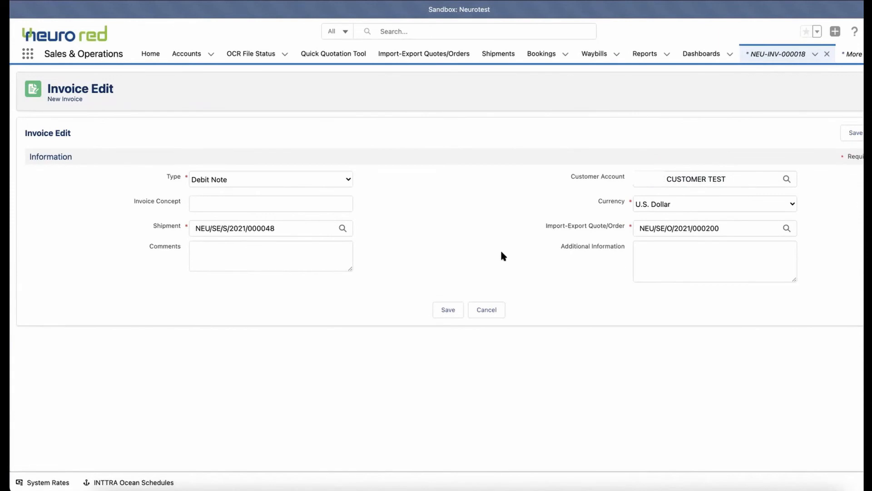
left_click(447, 308)
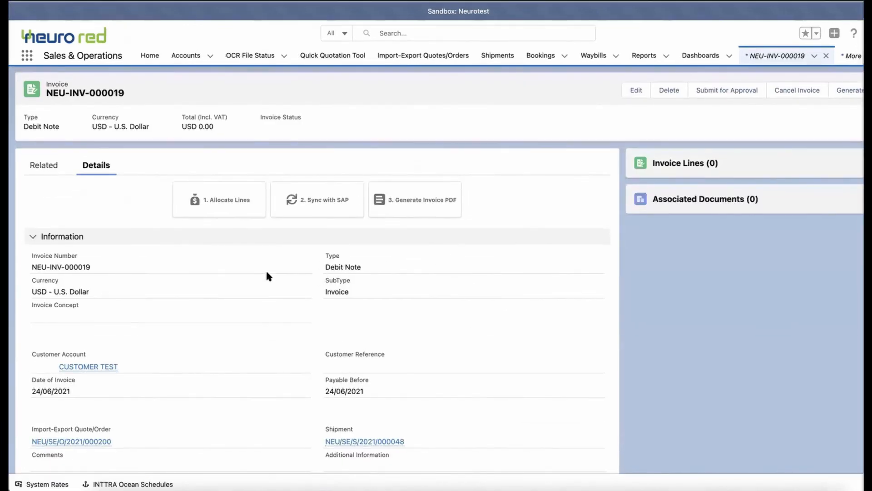
- Allocate 670.00 USD from the Hamburg to Sydney sea freight shipment service line to the invoice, and generate the invoice PDF
left_click(230, 198)
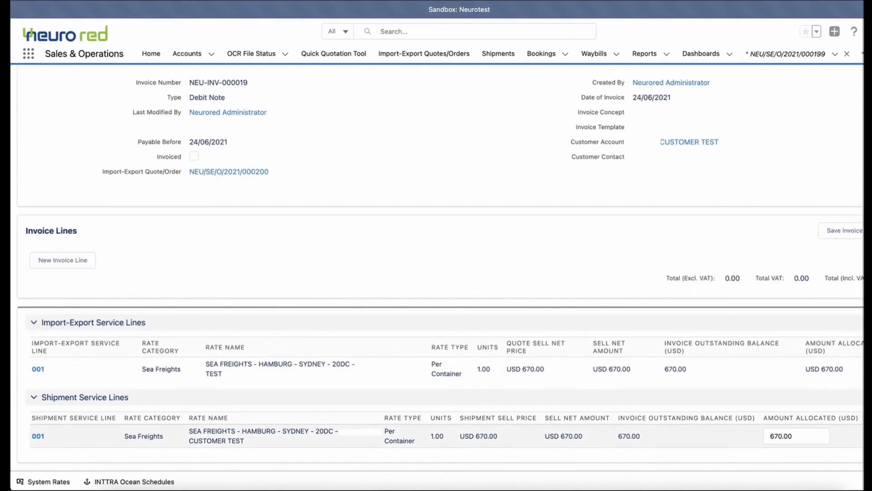
left_click(845, 263)
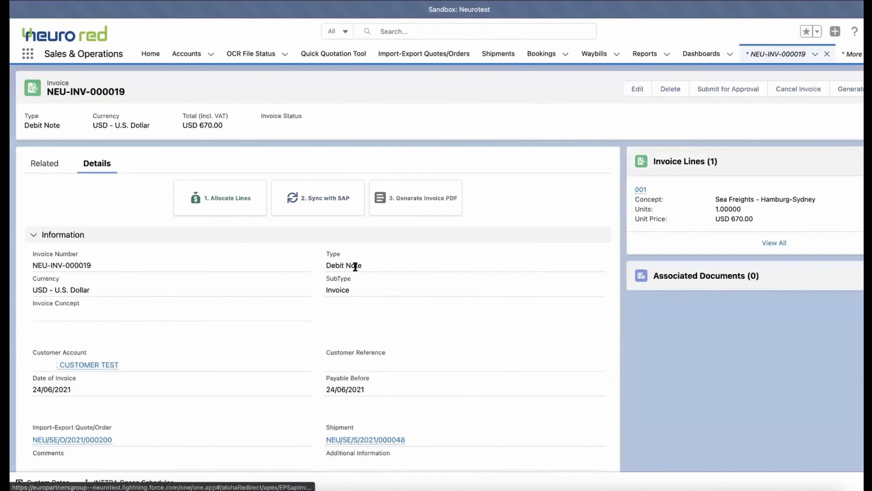
left_click(458, 211)
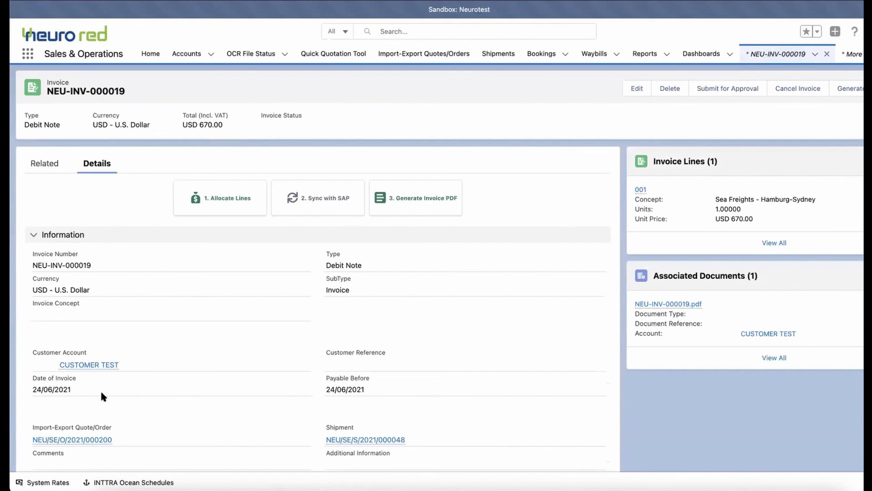
- Open the invoice's linked shipment, and switch to the customer portal to review the shipped Hamburg to Sydney order
mouse_move(100, 443)
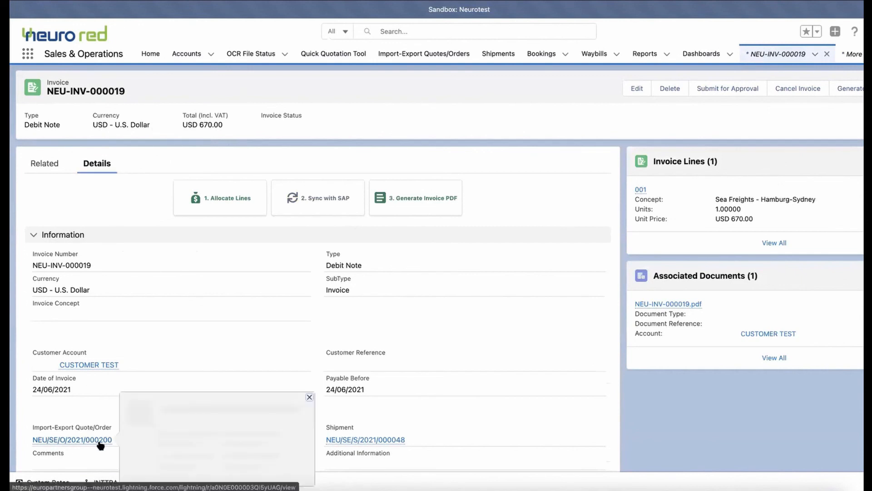
left_click(356, 439)
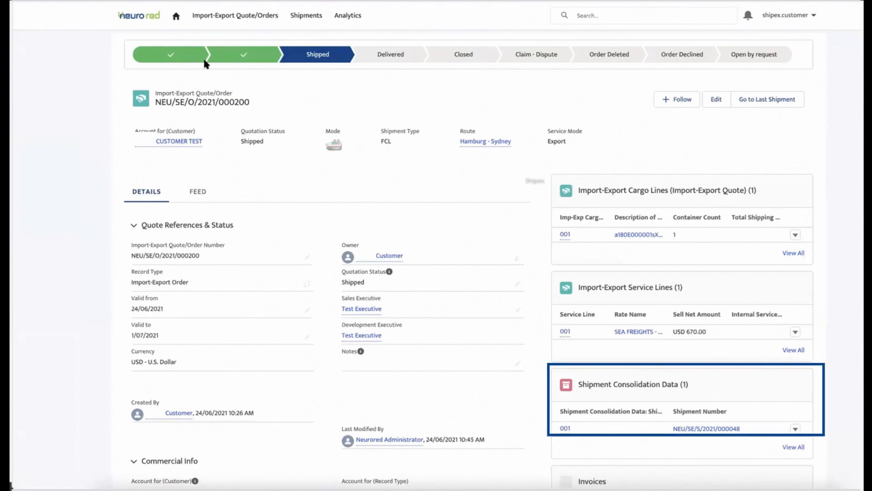
scroll(697, 292, "down", 5)
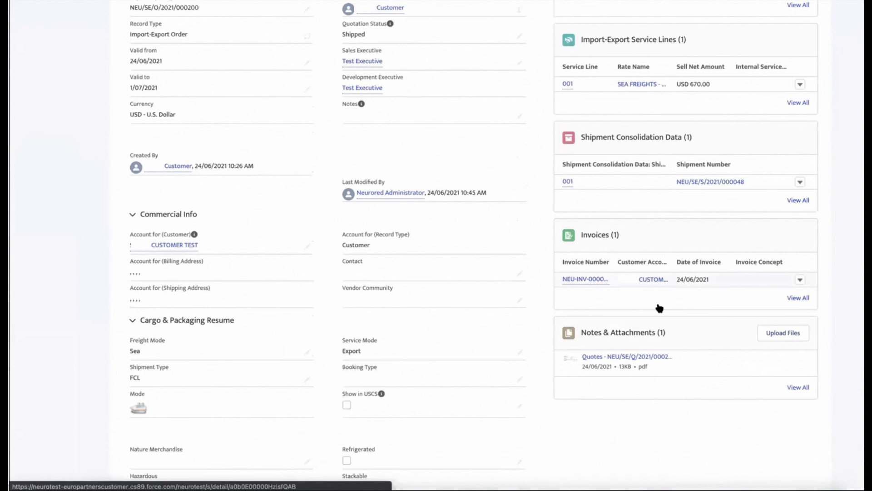
- Open the debit note from the order's invoices in the customer portal and show its related records
scroll(645, 295, "down", 1)
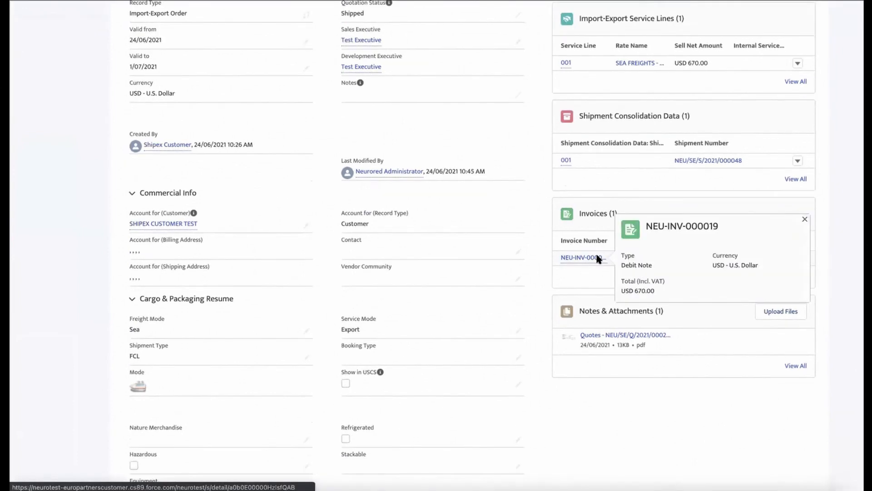
left_click(586, 255)
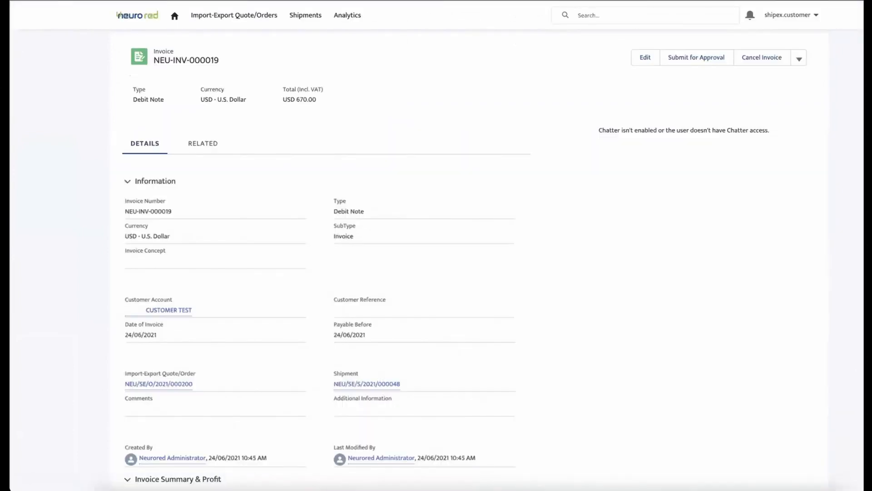
left_click(204, 144)
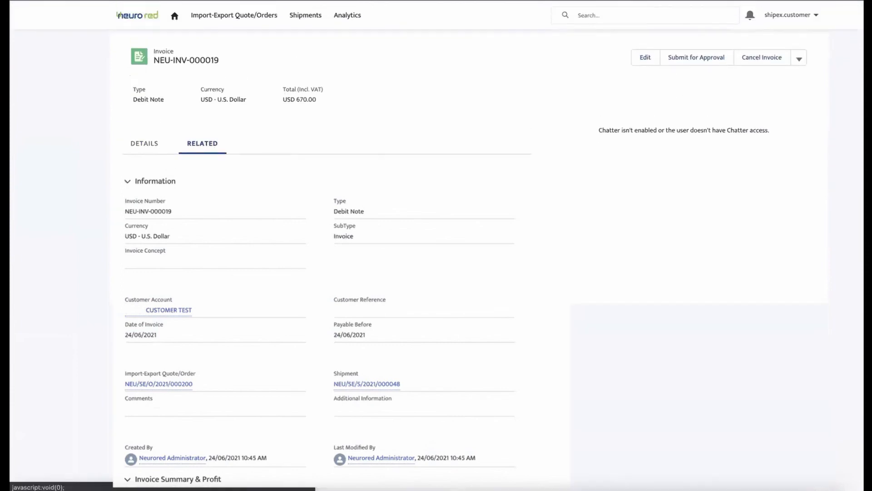